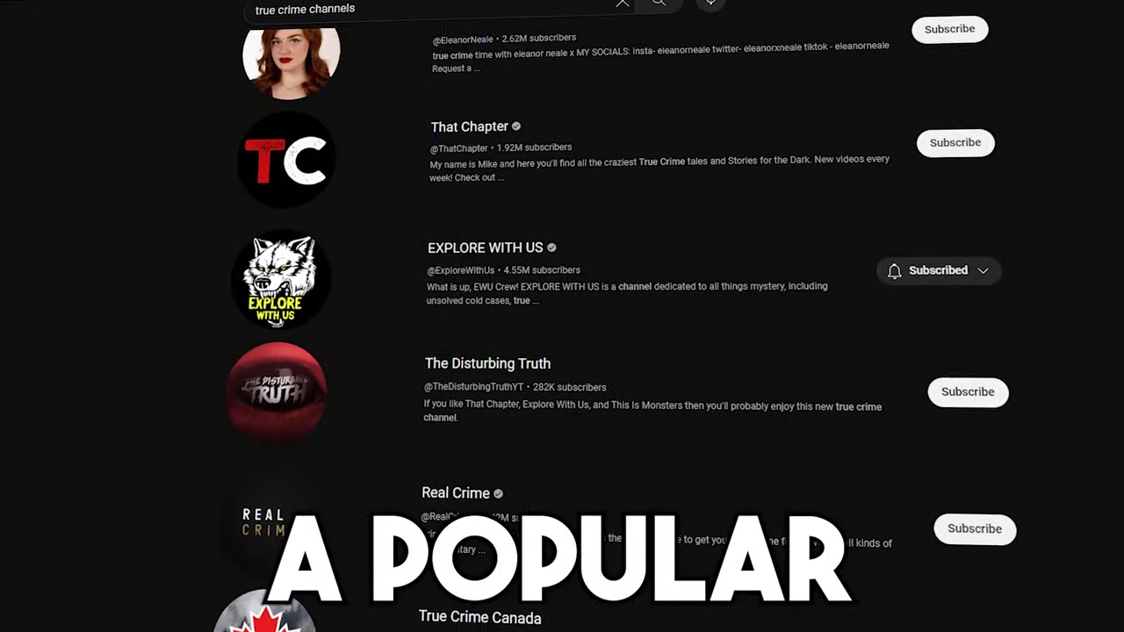
# - Scroll through the YouTube true crime search results
pyautogui.scroll(-5, 562, 351)
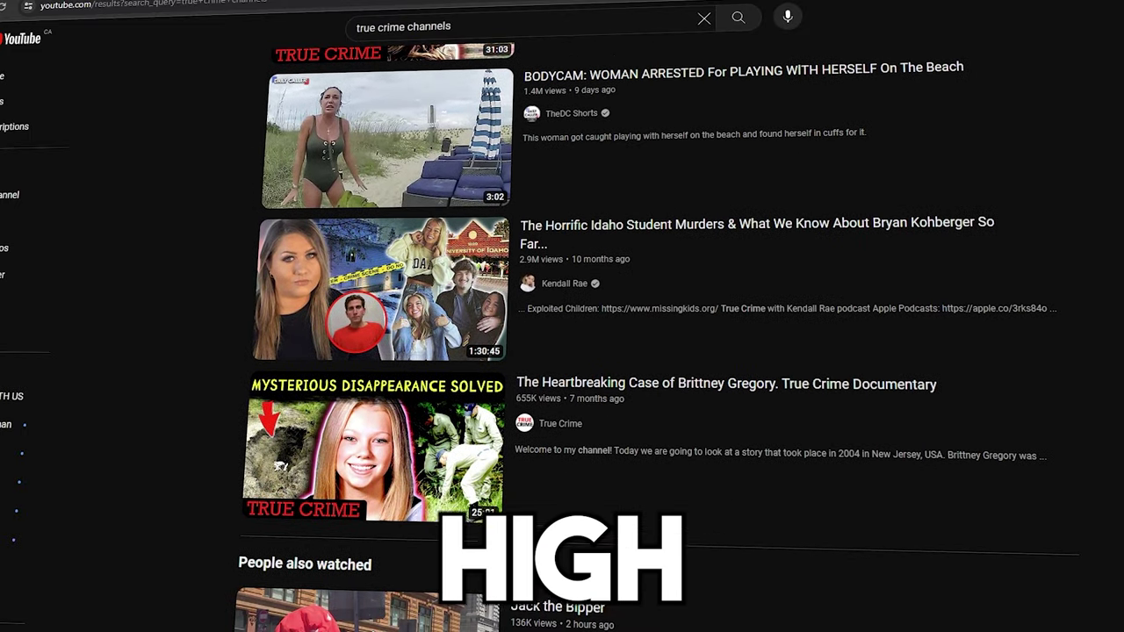
pyautogui.scroll(-4, 562, 351)
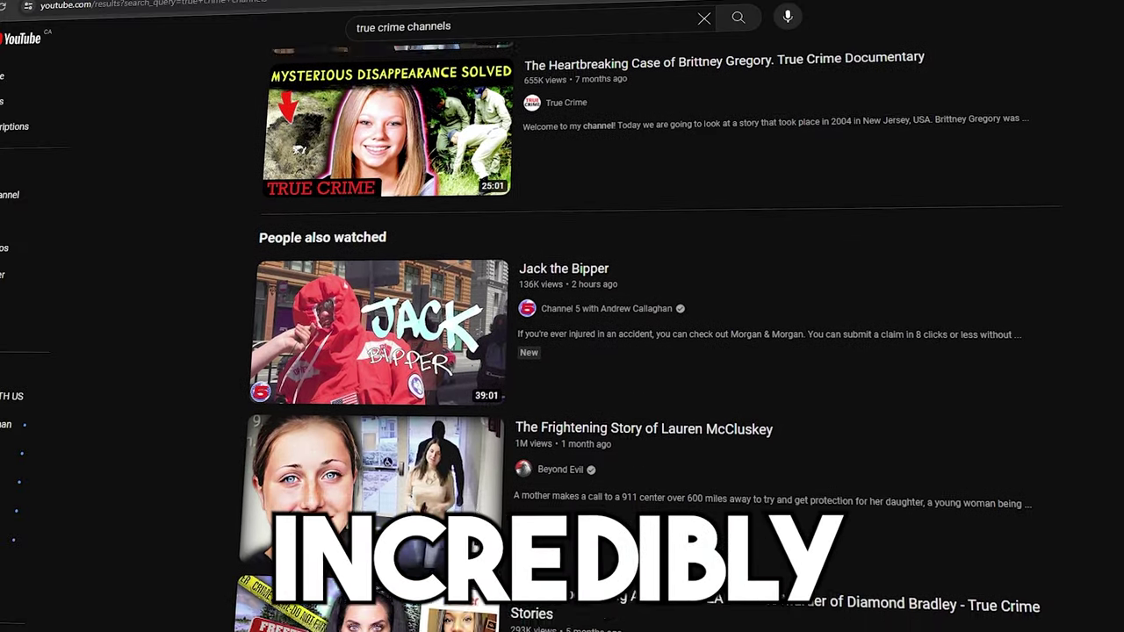
pyautogui.scroll(-3, 562, 351)
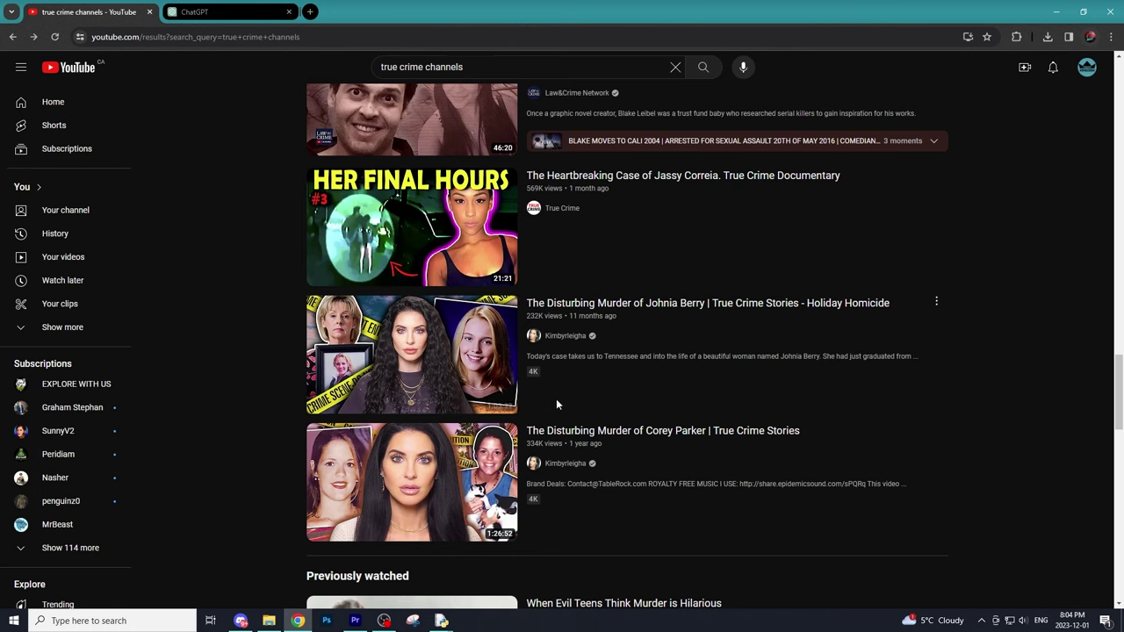
pyautogui.scroll(5, 559, 402)
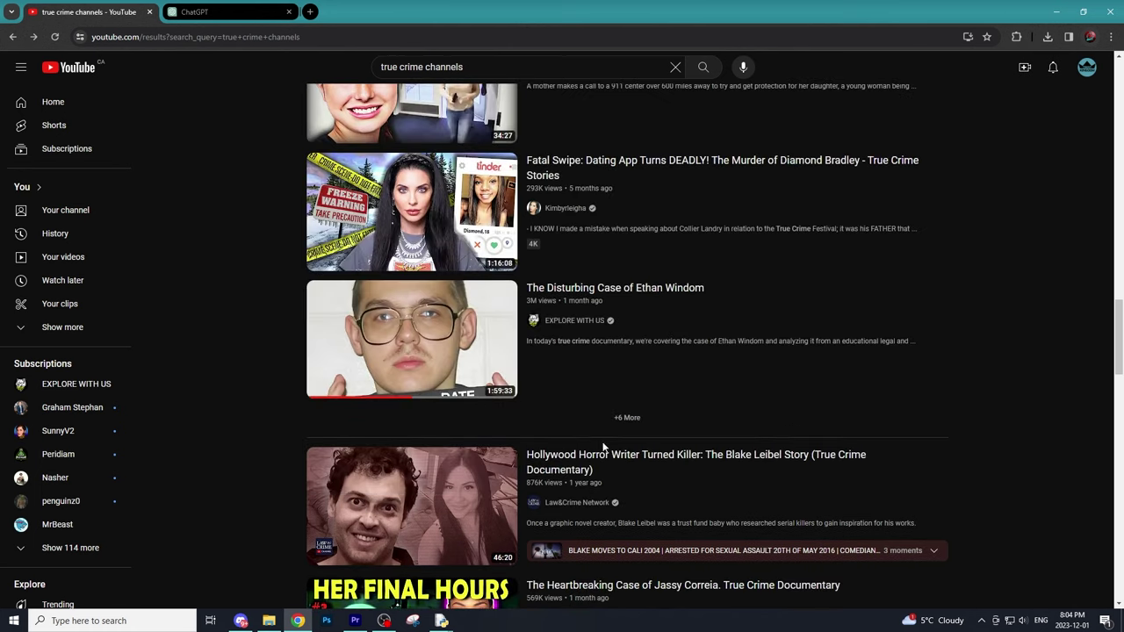
pyautogui.scroll(10, 753, 451)
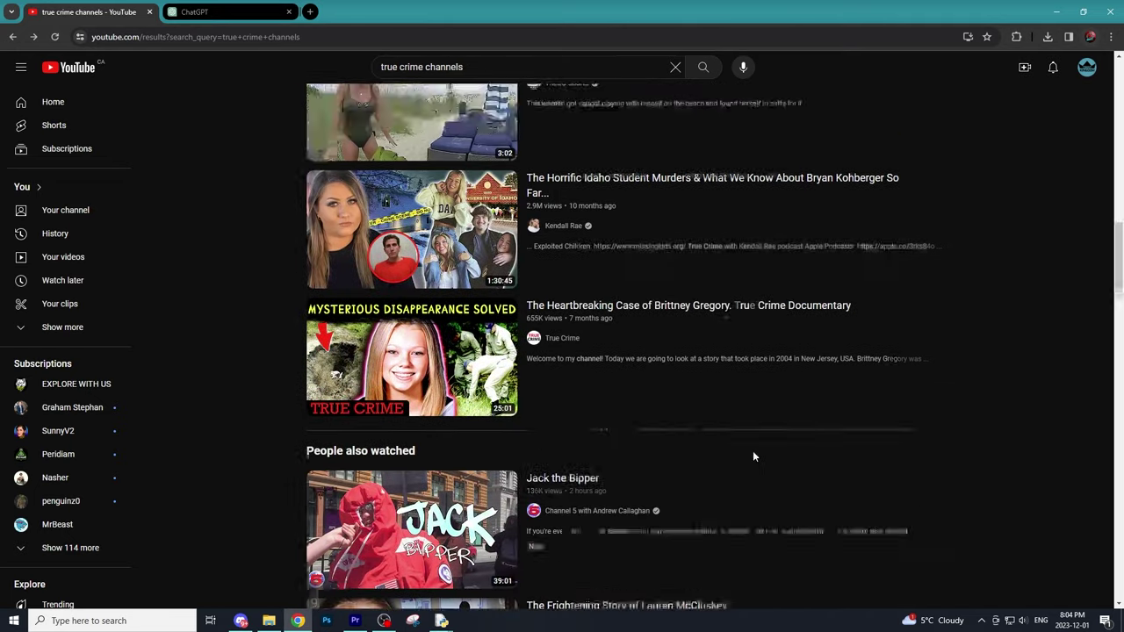
pyautogui.scroll(-1, 744, 440)
pyautogui.scroll(-1, 866, 328)
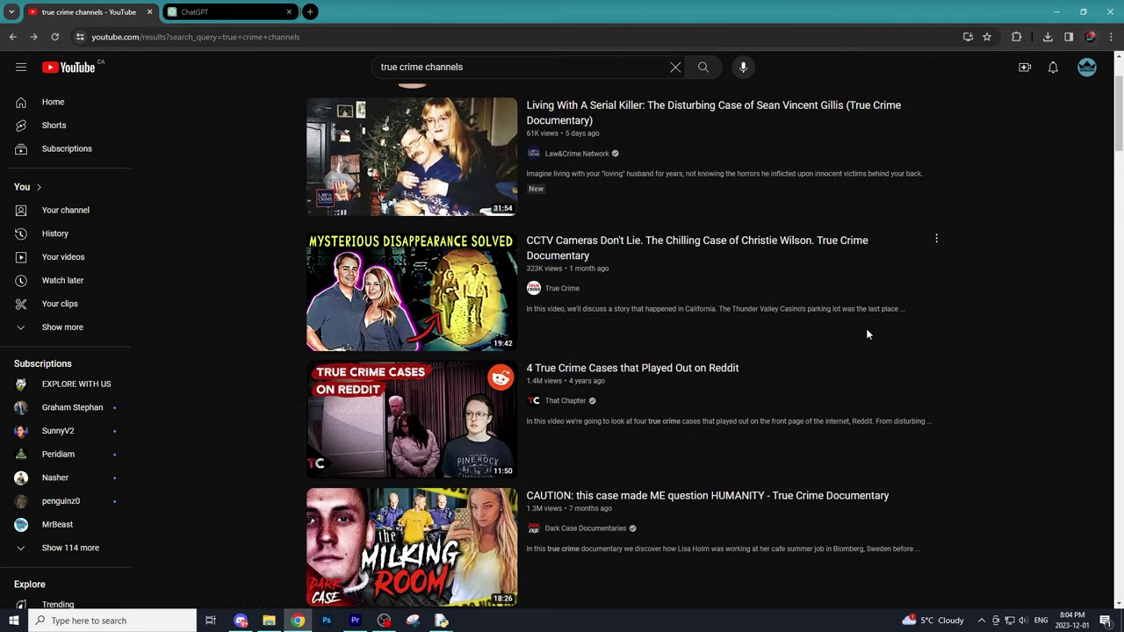
pyautogui.scroll(-4, 850, 332)
pyautogui.scroll(1, 838, 327)
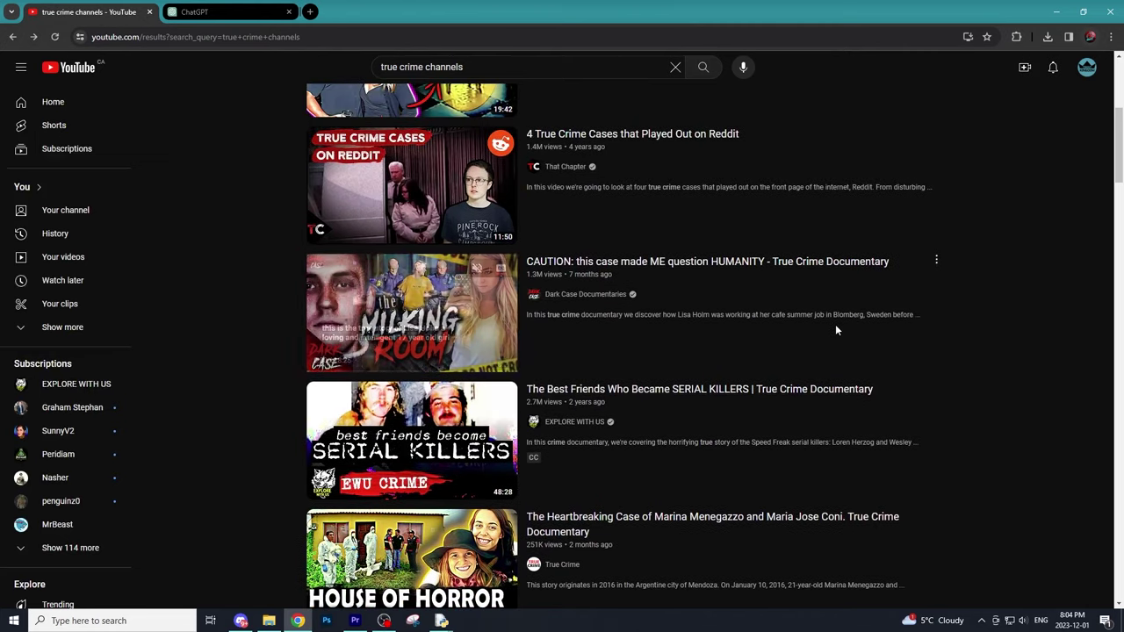
pyautogui.scroll(-4, 836, 327)
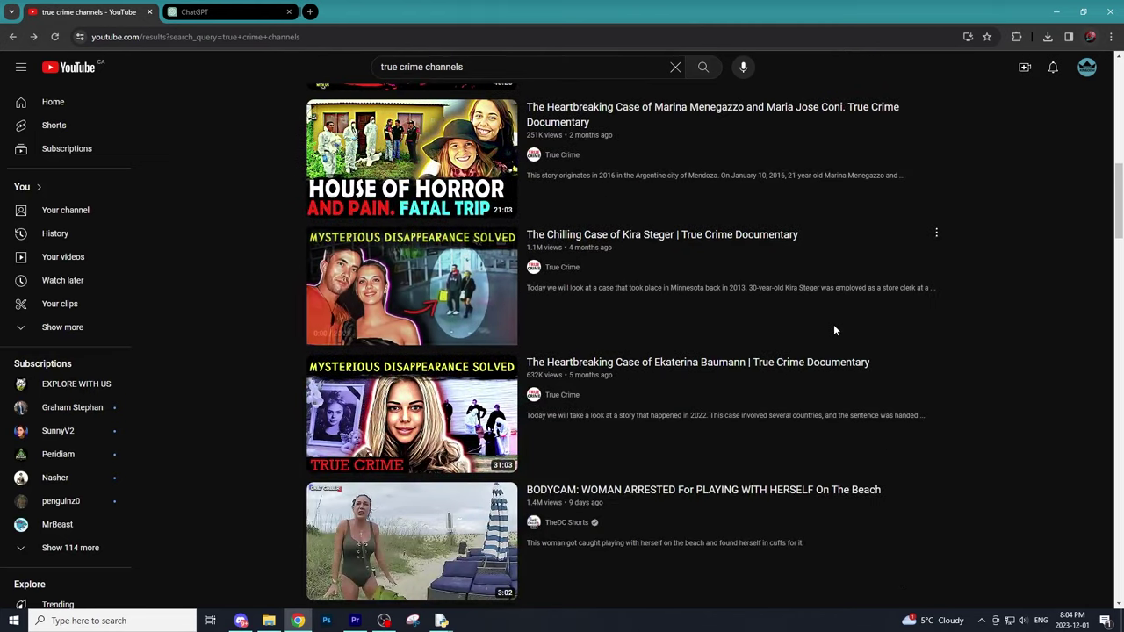
pyautogui.scroll(-3, 833, 328)
# - Replace the true crime query with an interrogation search, retyping the misspelled attempts
pyautogui.click(527, 64)
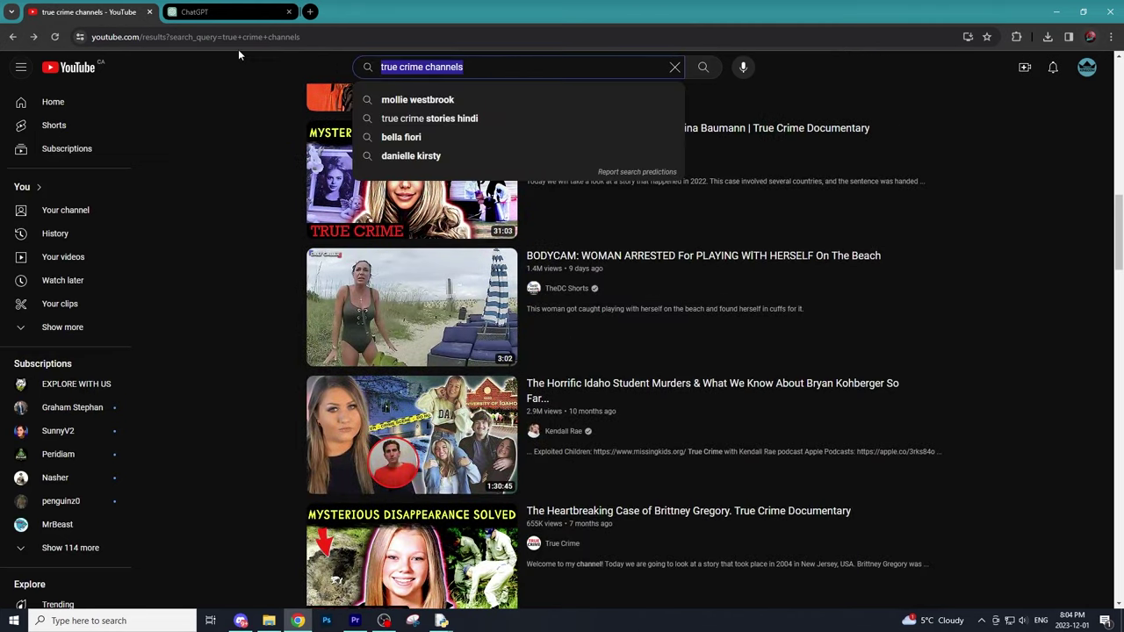
pyautogui.write('integera')
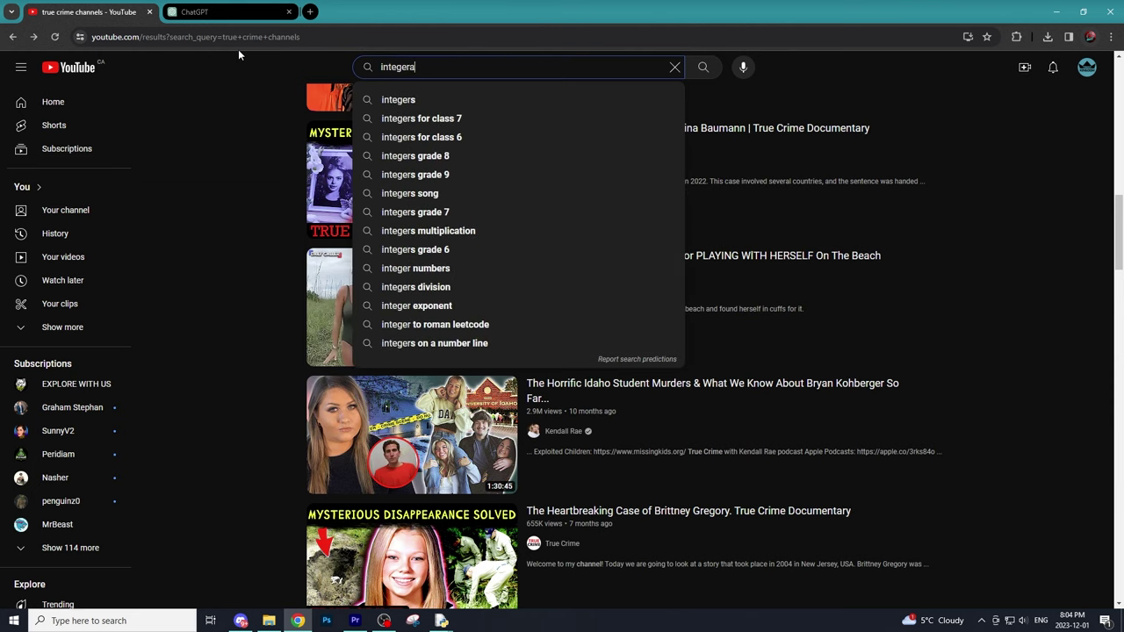
pyautogui.write('tuion\\')
pyautogui.press('Return')
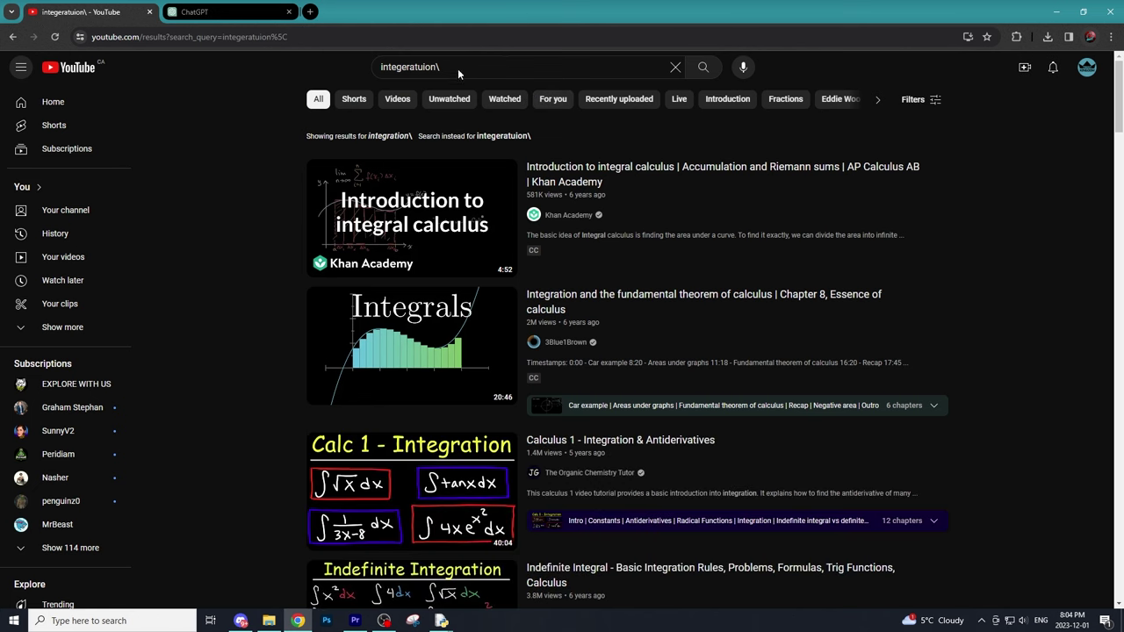
pyautogui.tripleClick(427, 67)
pyautogui.write('intergation')
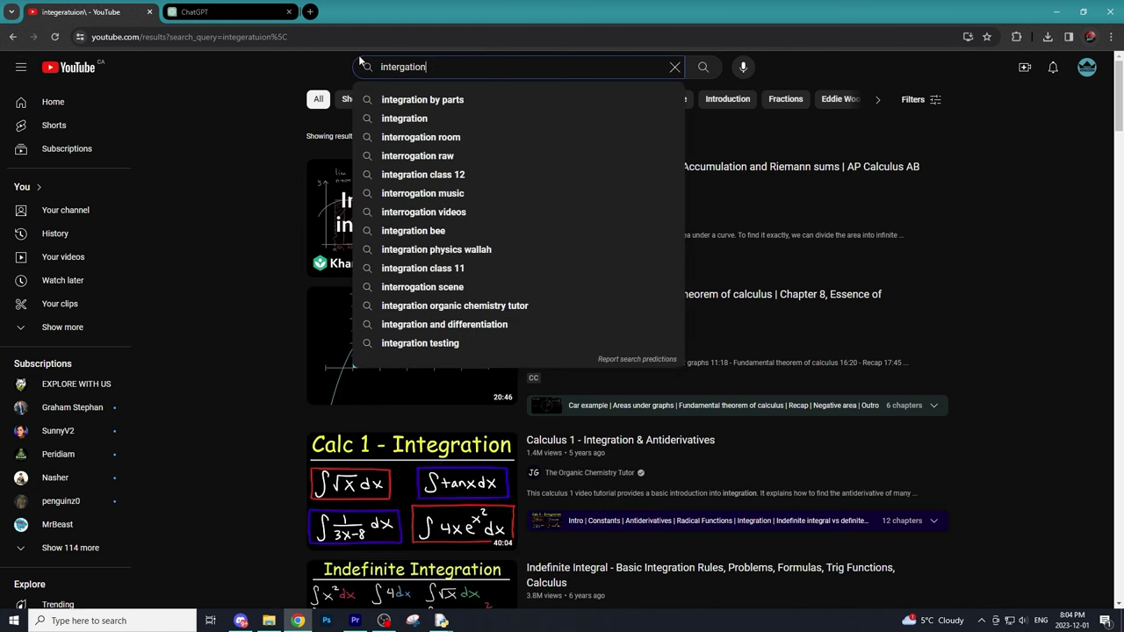
pyautogui.press('Return')
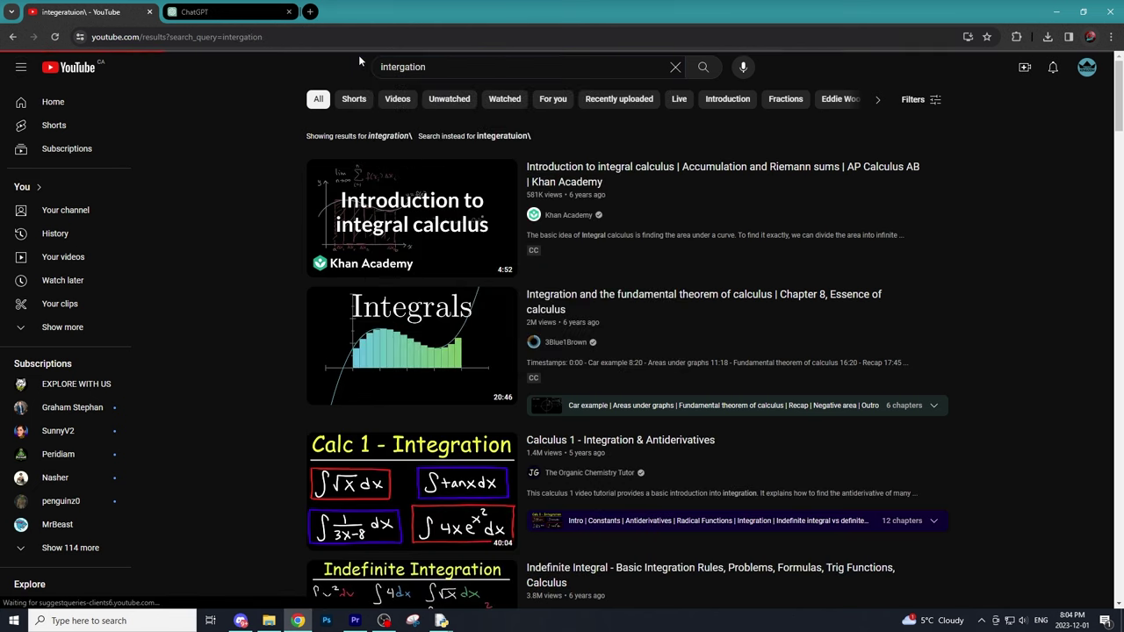
pyautogui.click(442, 71)
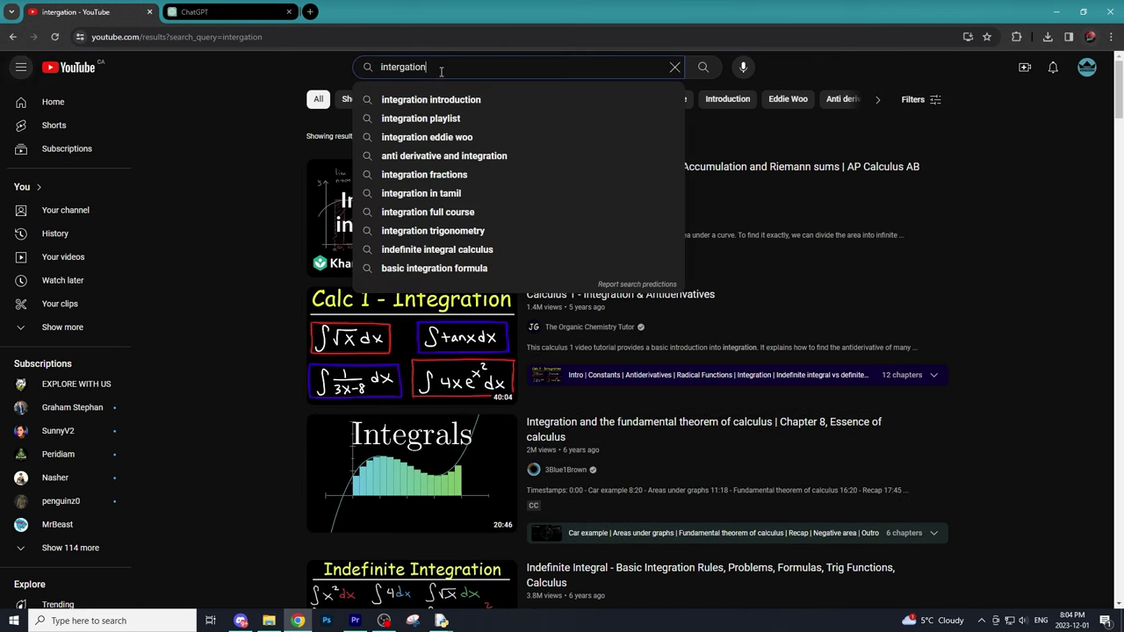
pyautogui.press('Return')
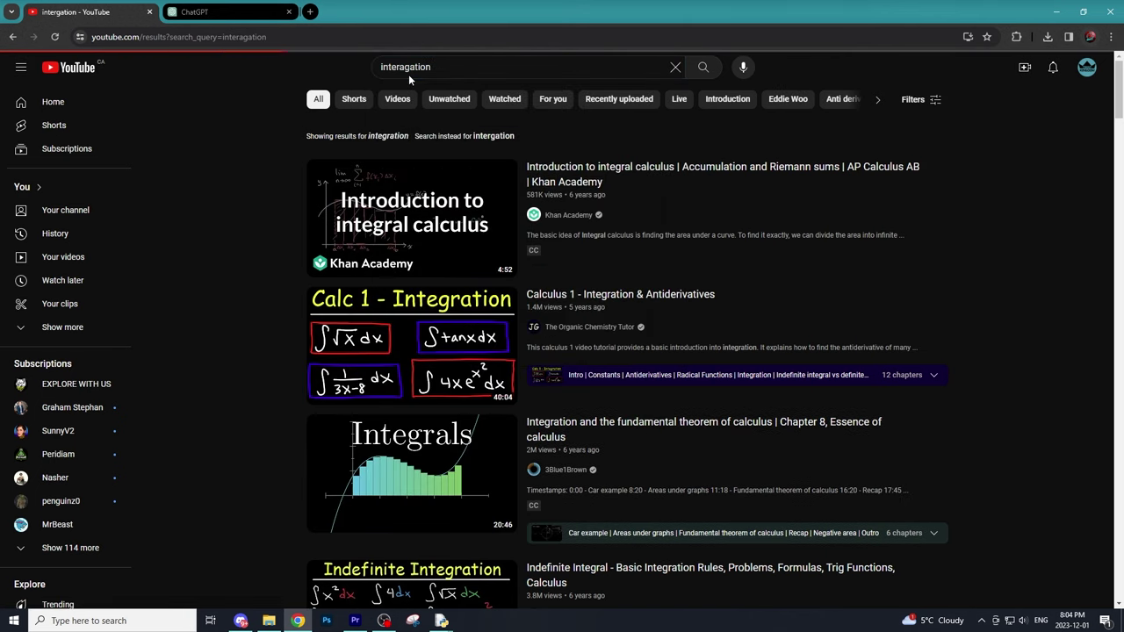
# - Open the JCS - Criminal Psychology channel from the search results
pyautogui.click(405, 72)
pyautogui.click(858, 101)
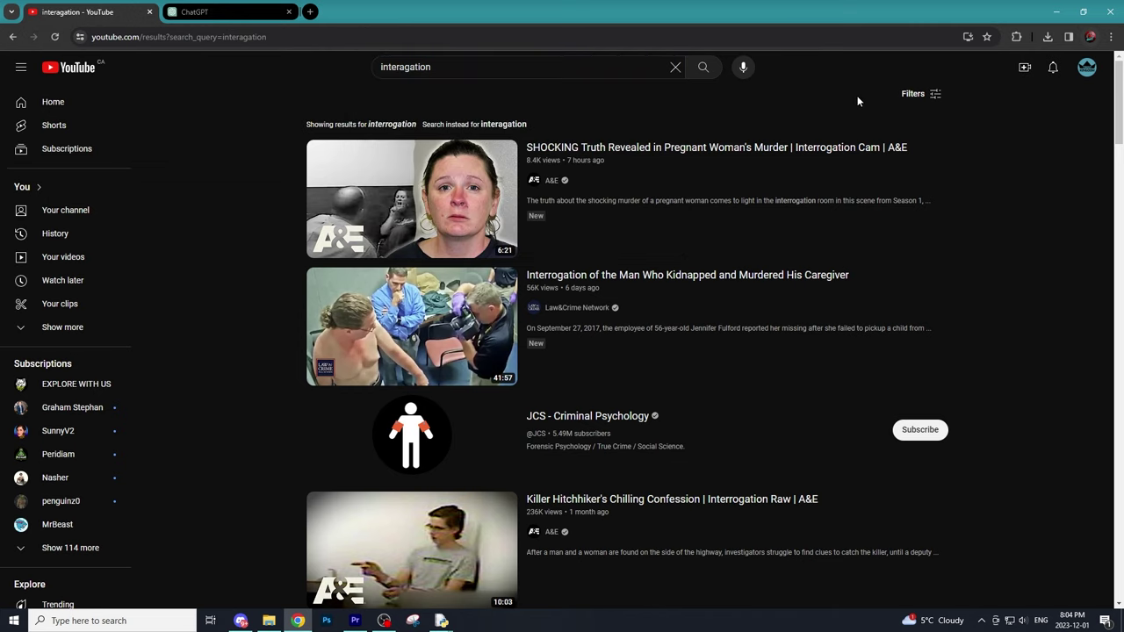
pyautogui.moveTo(640, 294)
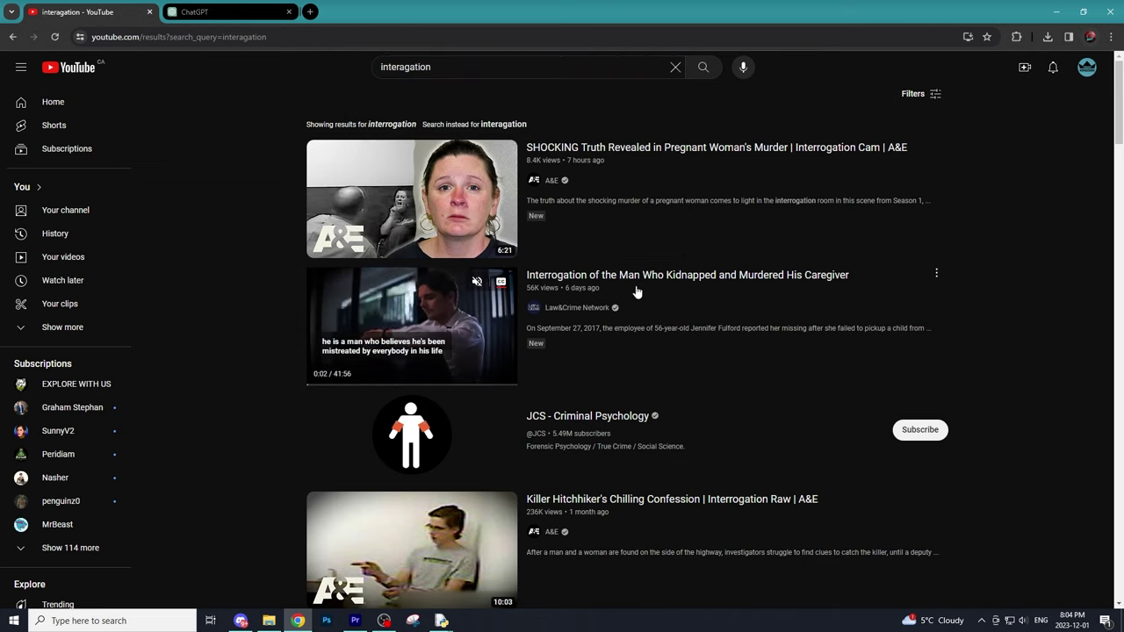
pyautogui.scroll(-3, 527, 263)
pyautogui.click(435, 243)
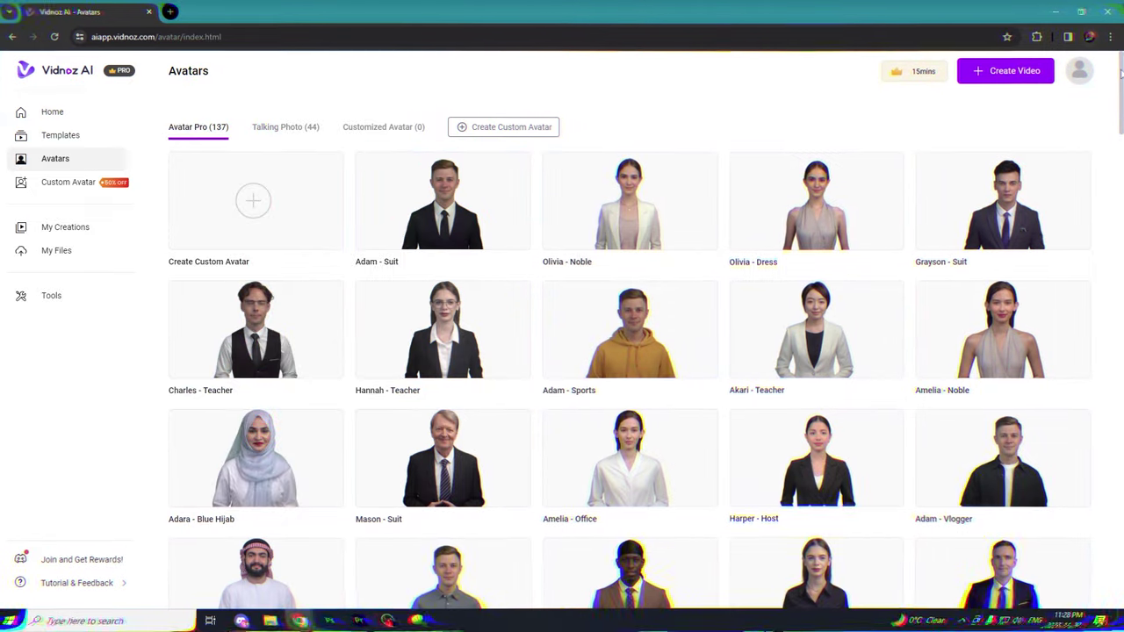
pyautogui.scroll(-4, 1116, 132)
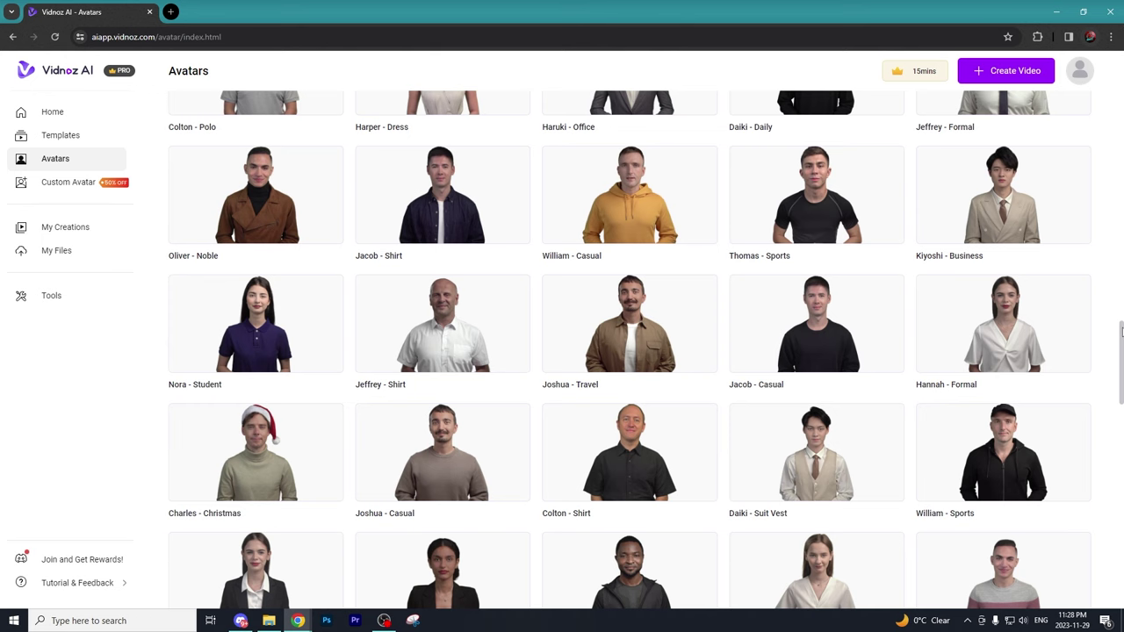
# - Scroll the Avatars grid to locate the Janiyah - Shirt avatar tile
pyautogui.scroll(-6, 778, 319)
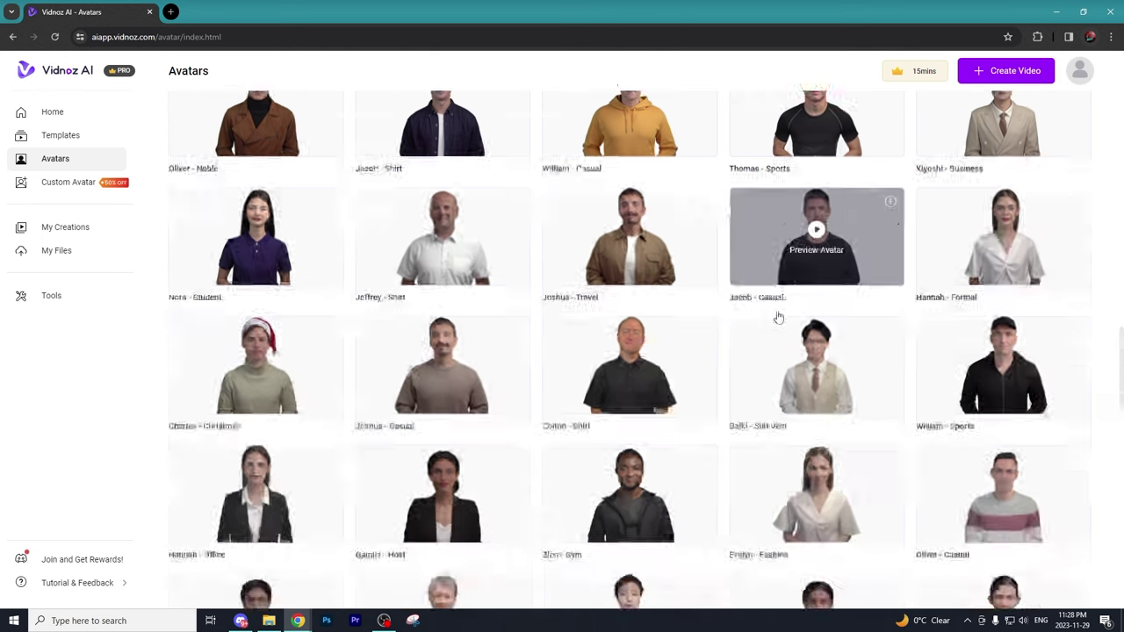
pyautogui.scroll(-1, 685, 346)
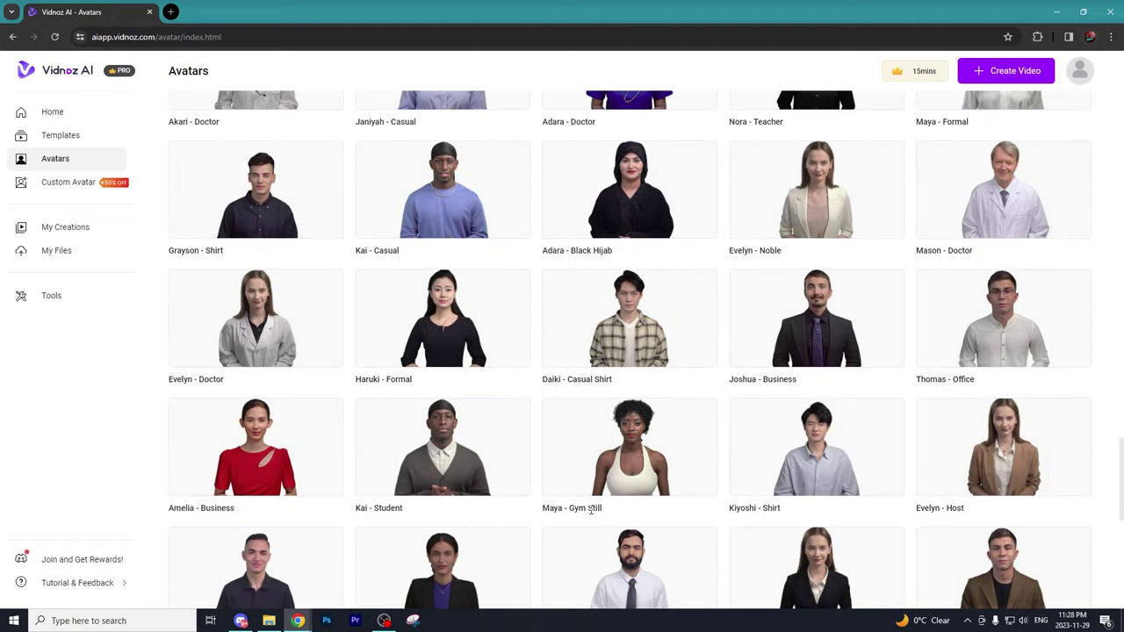
pyautogui.scroll(4, 592, 510)
pyautogui.scroll(-5, 592, 507)
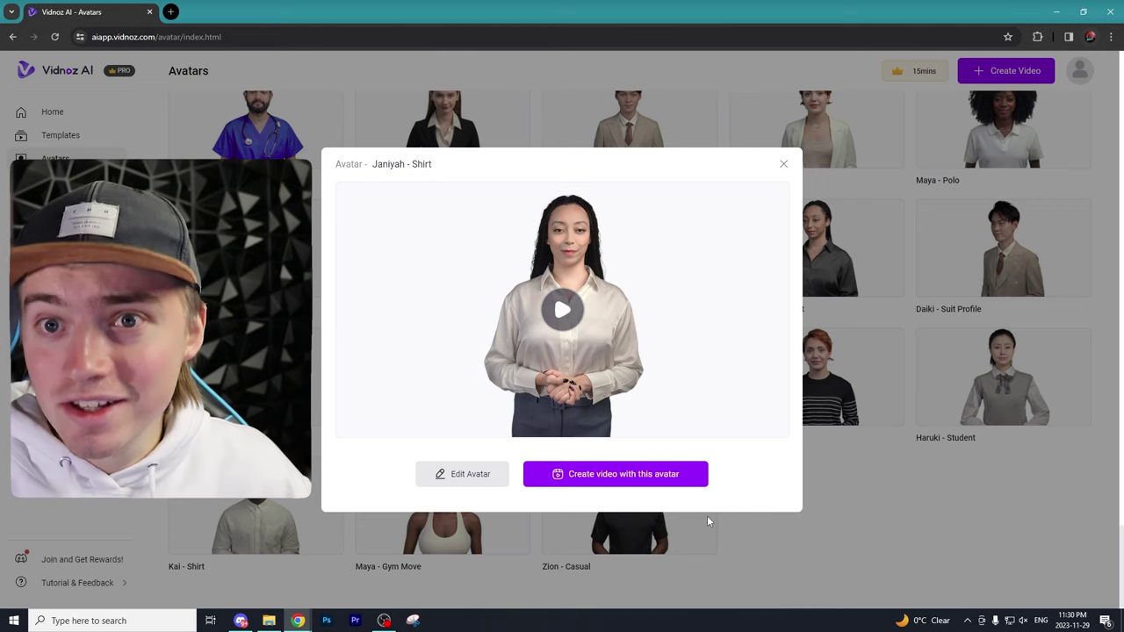
# - Play Janiyah's sample clip and switch her voice to English(US) Nancy
pyautogui.click(617, 321)
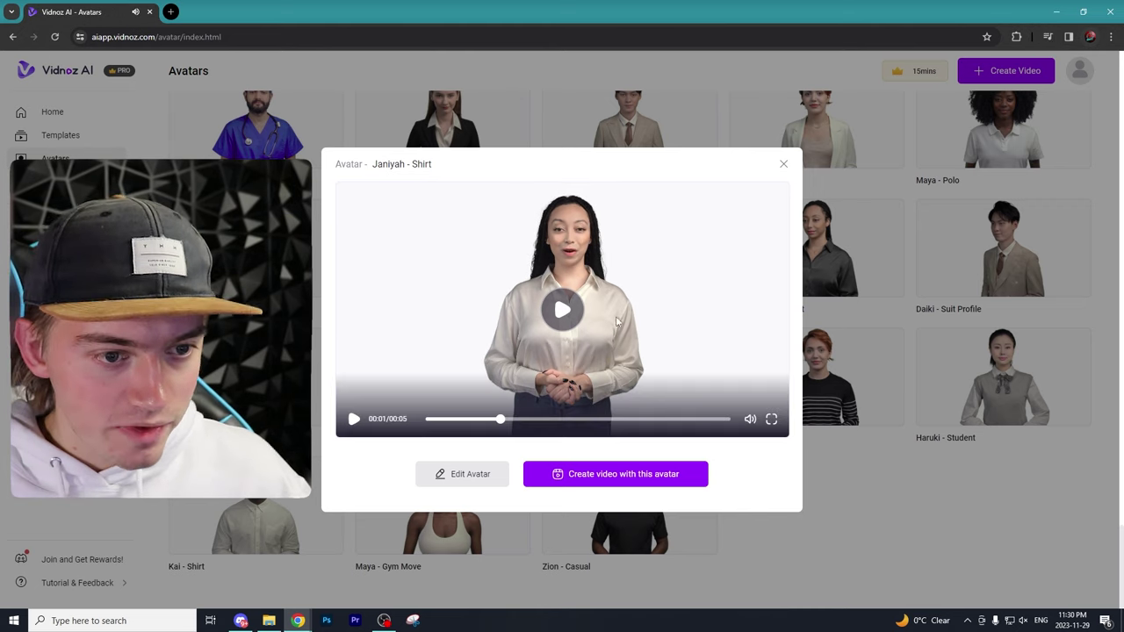
pyautogui.click(465, 476)
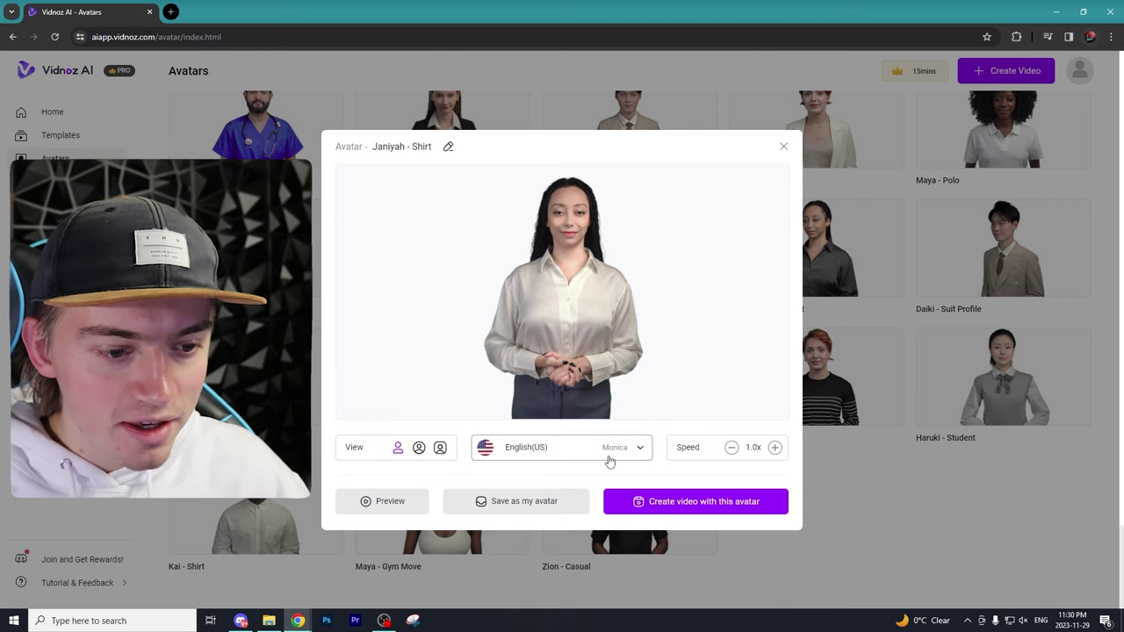
pyautogui.click(632, 443)
pyautogui.scroll(-3, 543, 343)
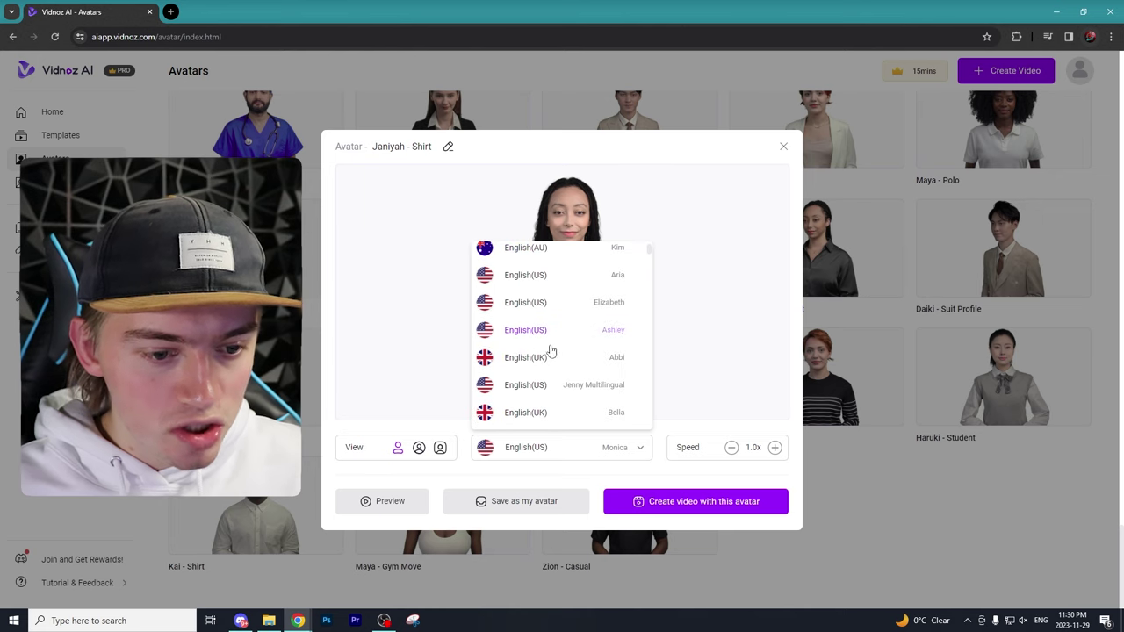
pyautogui.scroll(-2, 551, 364)
pyautogui.scroll(8, 555, 364)
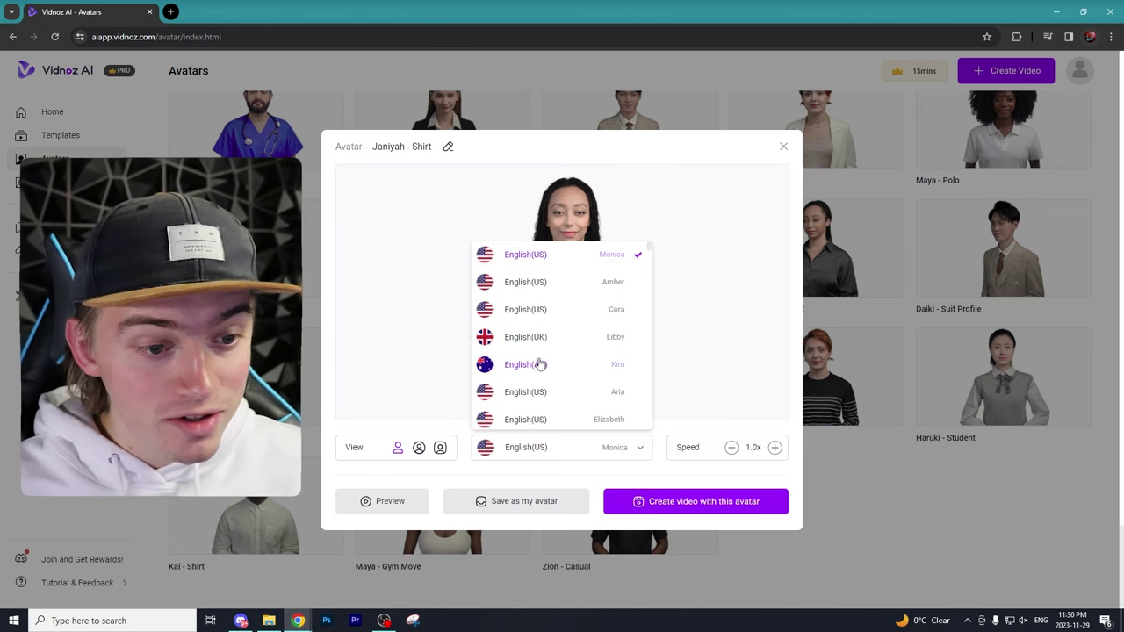
pyautogui.scroll(-2, 543, 364)
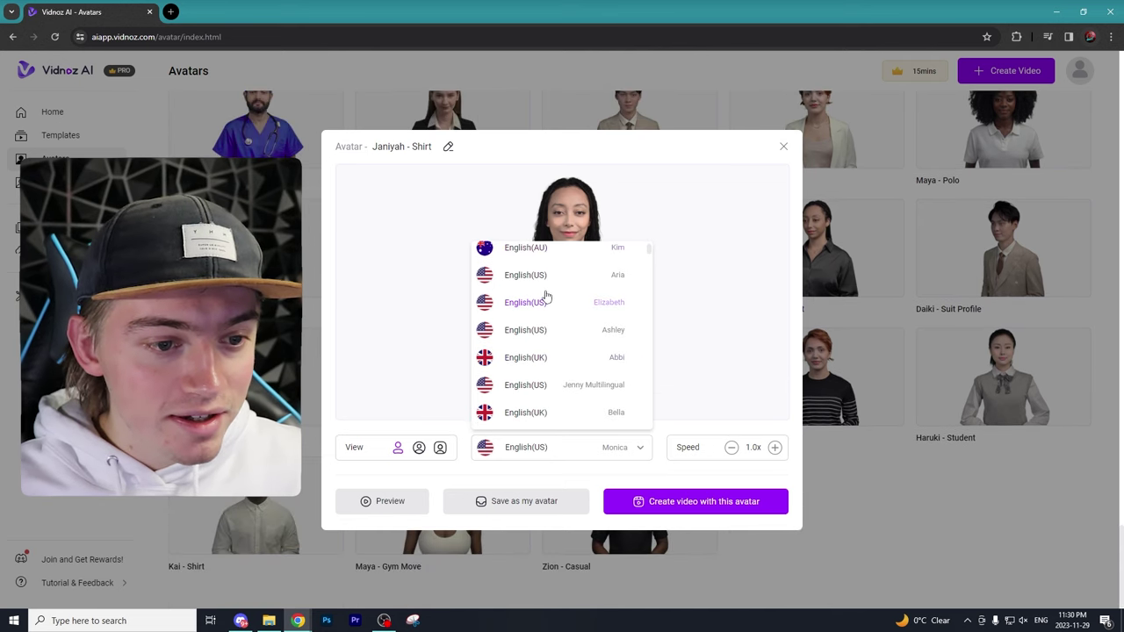
pyautogui.scroll(-3, 545, 351)
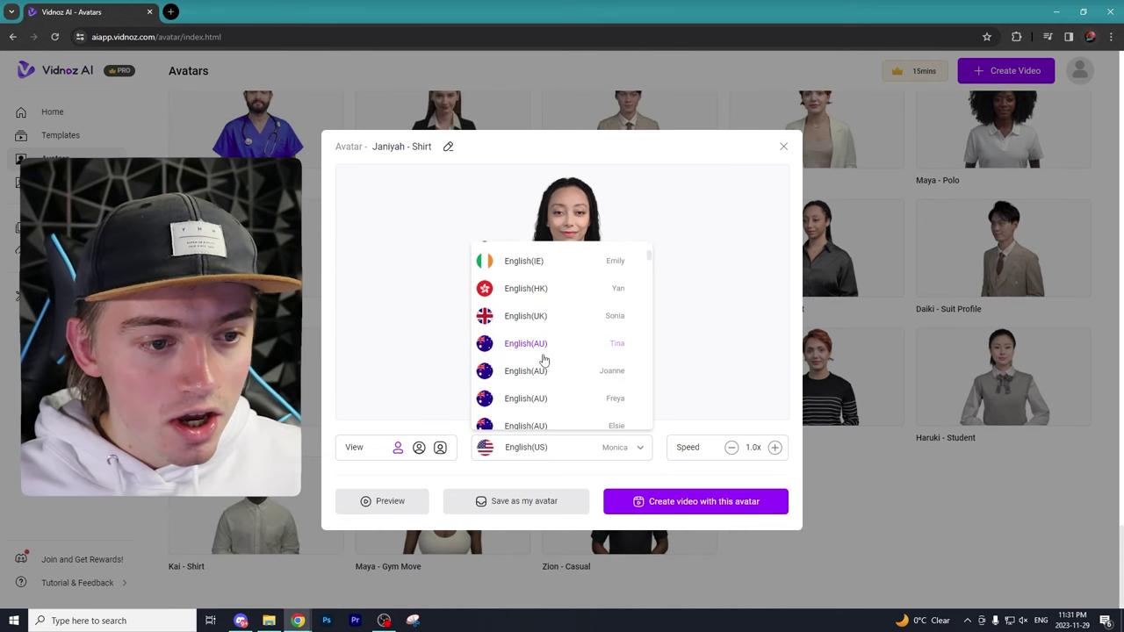
pyautogui.scroll(4, 531, 329)
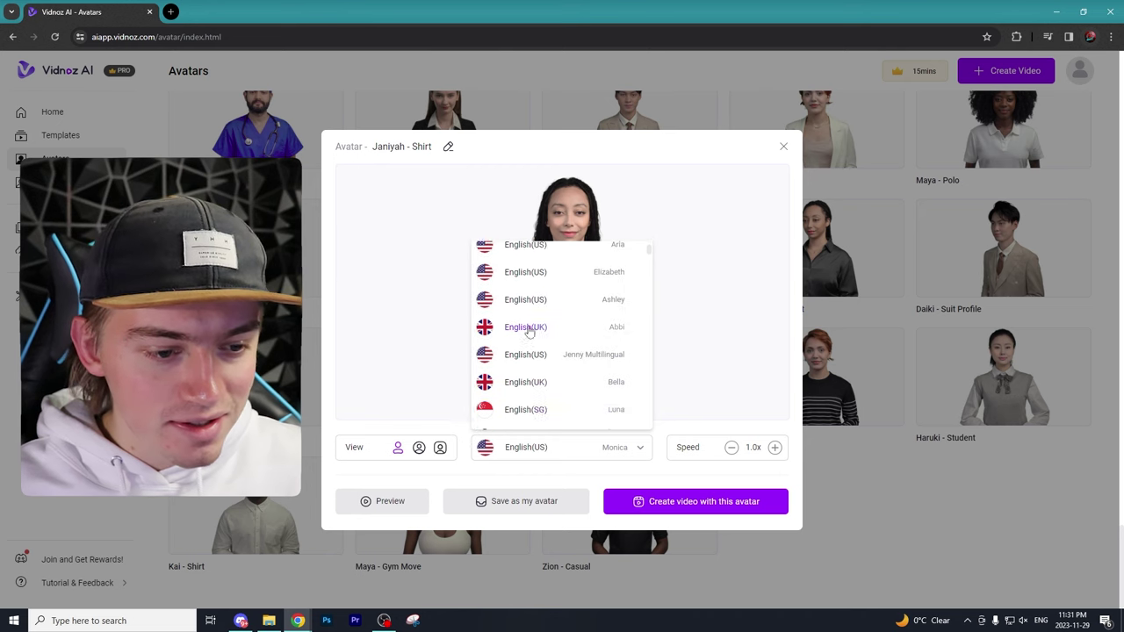
pyautogui.scroll(-8, 544, 351)
pyautogui.scroll(-3, 576, 363)
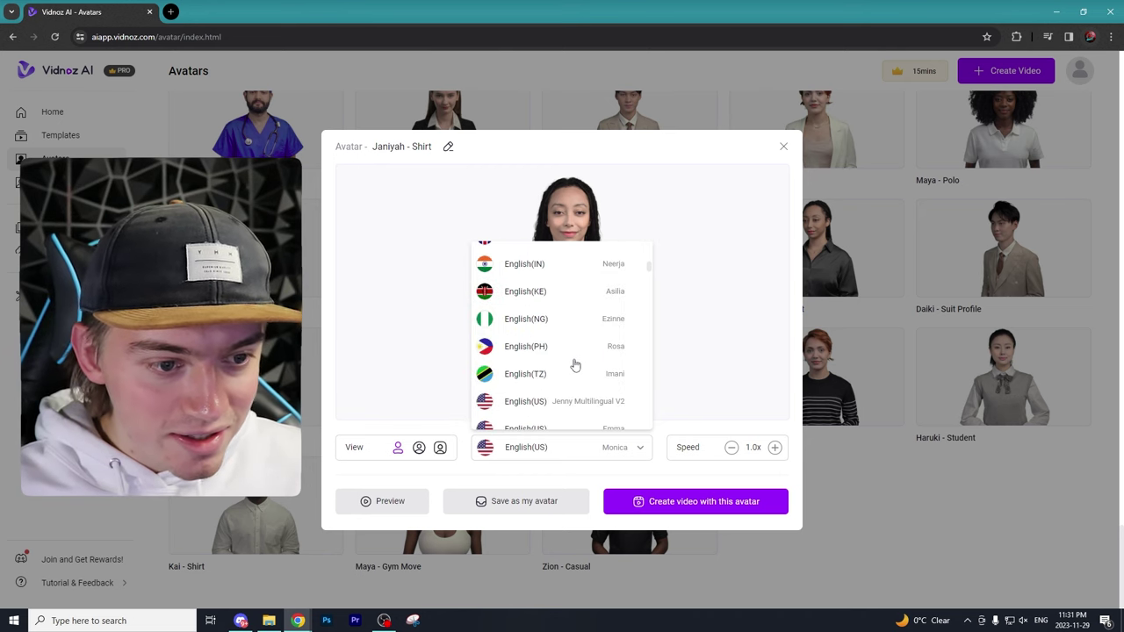
pyautogui.scroll(6, 587, 375)
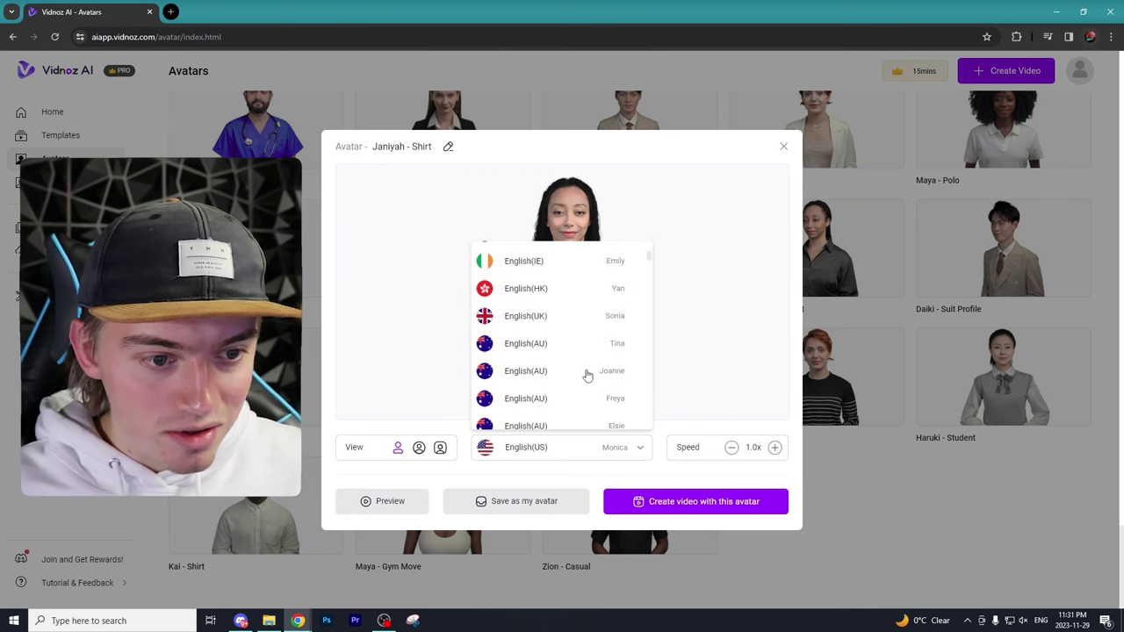
pyautogui.scroll(-1, 540, 373)
pyautogui.click(531, 372)
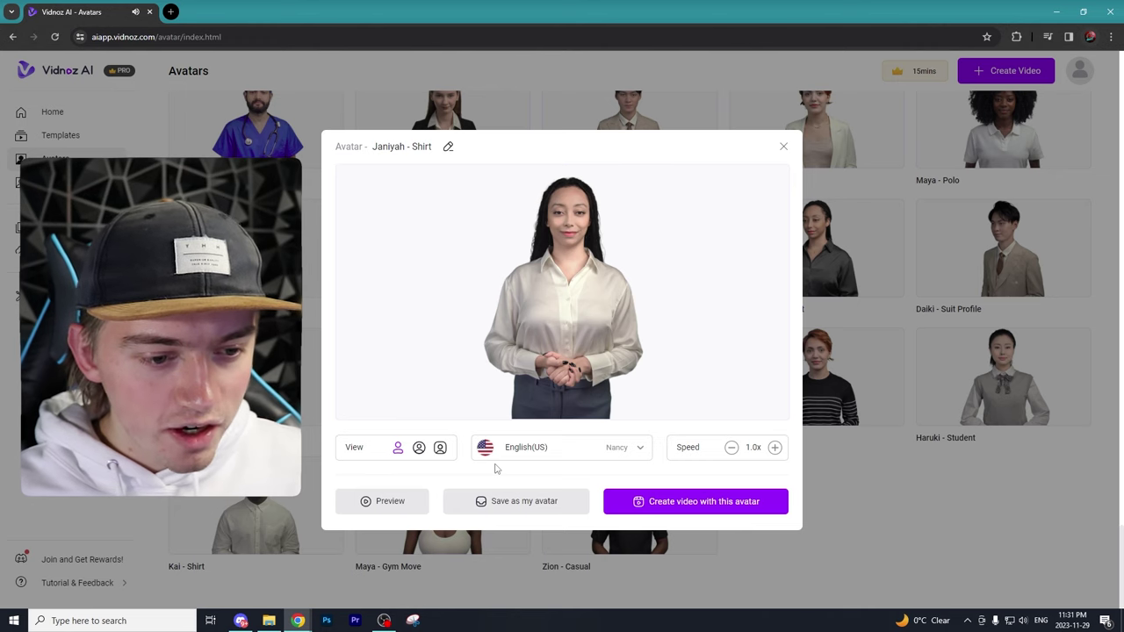
# - Start a Portrait-format video with the Janiyah - Shirt avatar
pyautogui.click(617, 450)
pyautogui.scroll(-3, 539, 381)
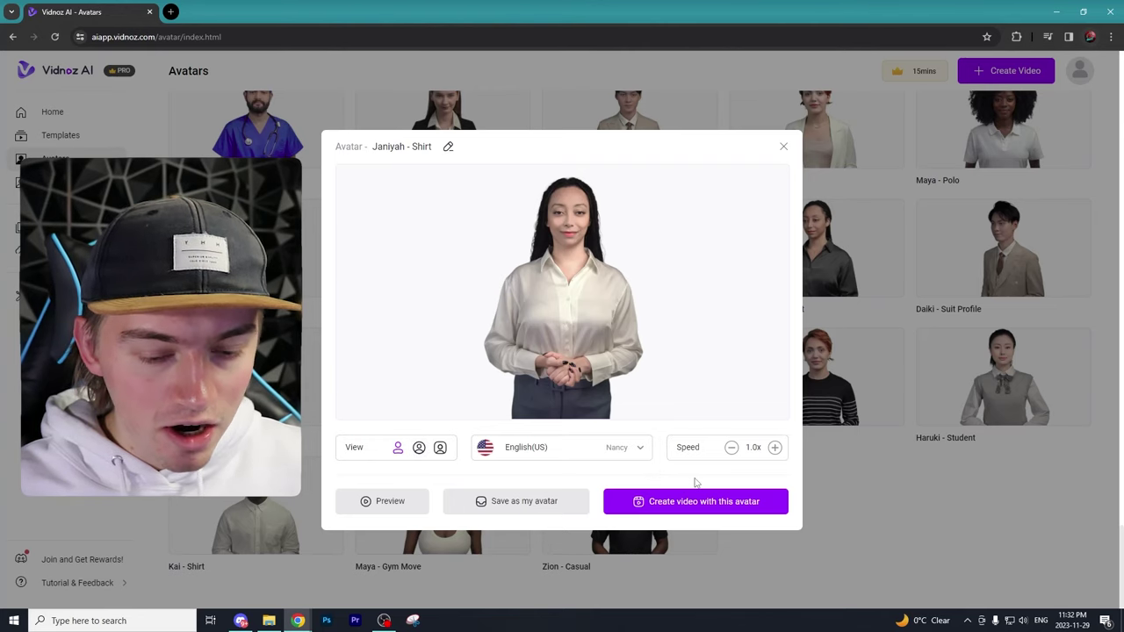
pyautogui.moveTo(651, 512)
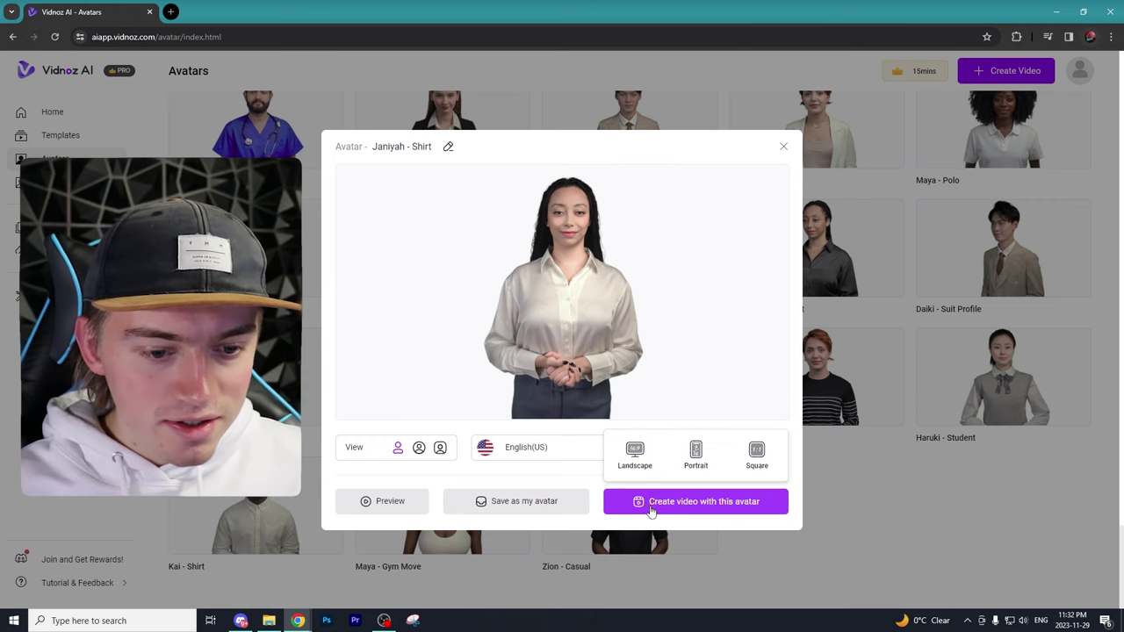
pyautogui.click(697, 455)
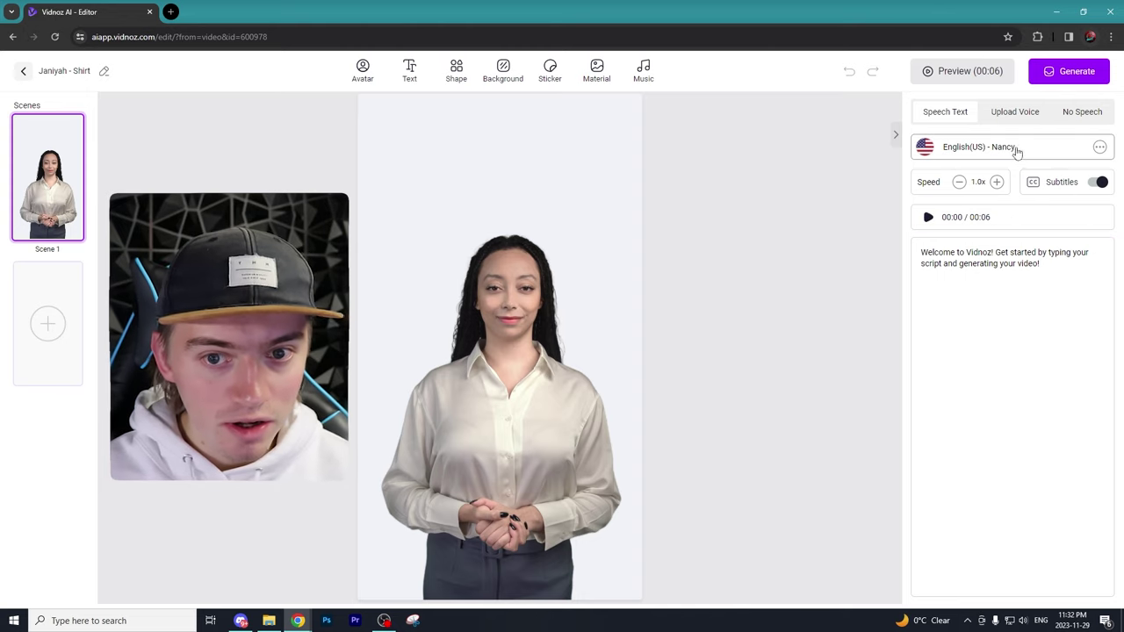
# - Open the community Voice Library from the voice selector, then close it
pyautogui.click(945, 163)
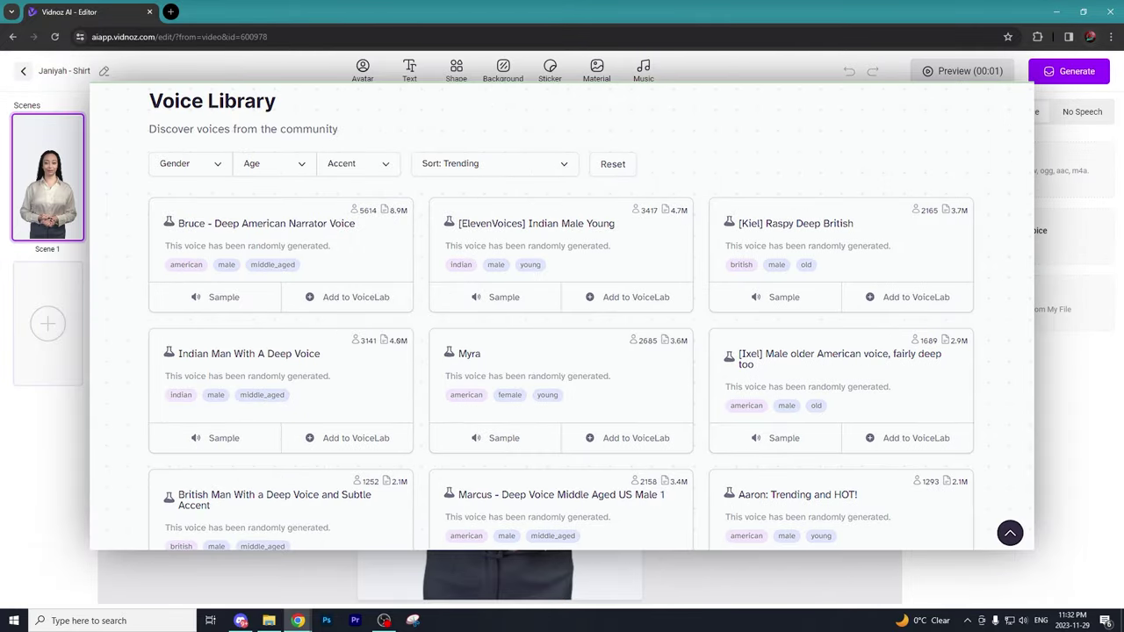
pyautogui.click(932, 114)
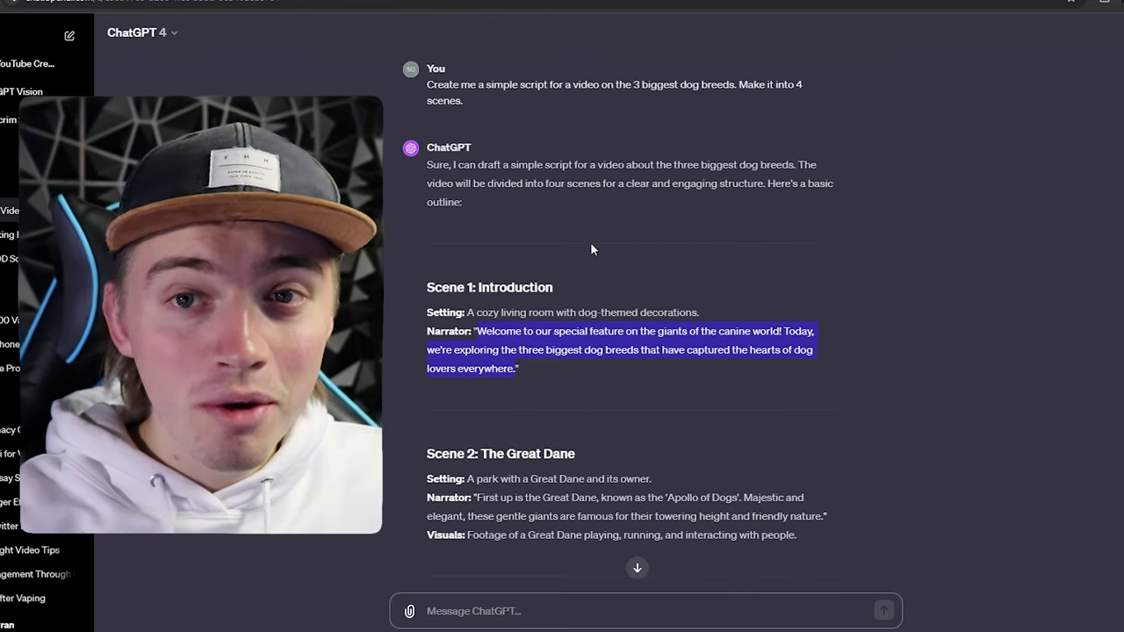
# - Copy the Scene 1 Narrator line from ChatGPT and switch back to the Vidnoz tab
pyautogui.scroll(-3, 578, 239)
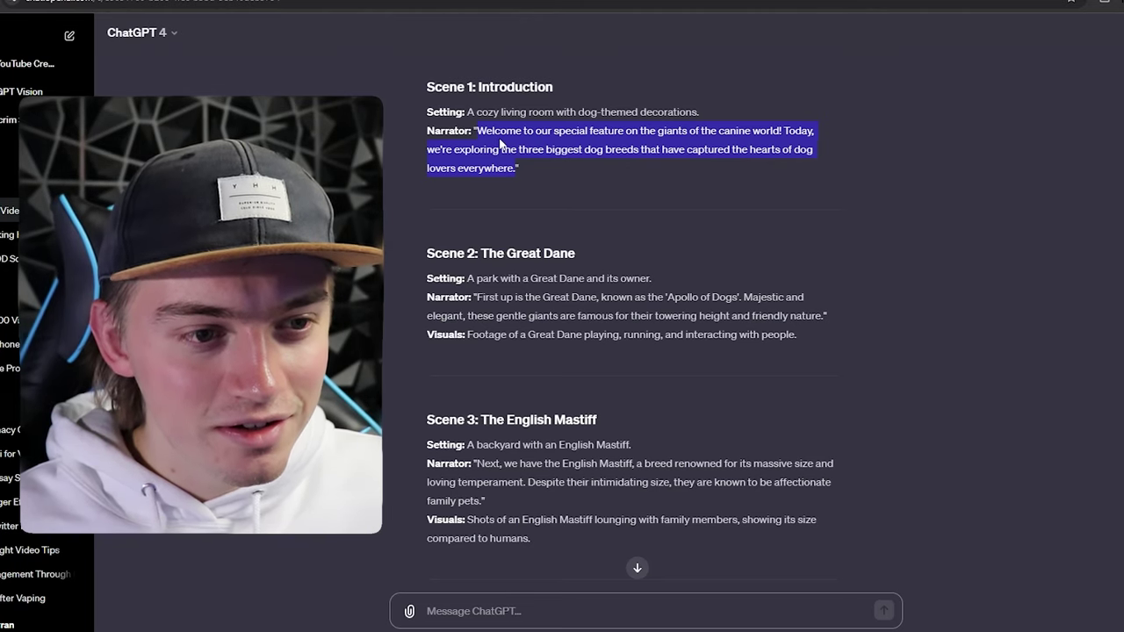
pyautogui.rightClick(501, 143)
pyautogui.click(542, 153)
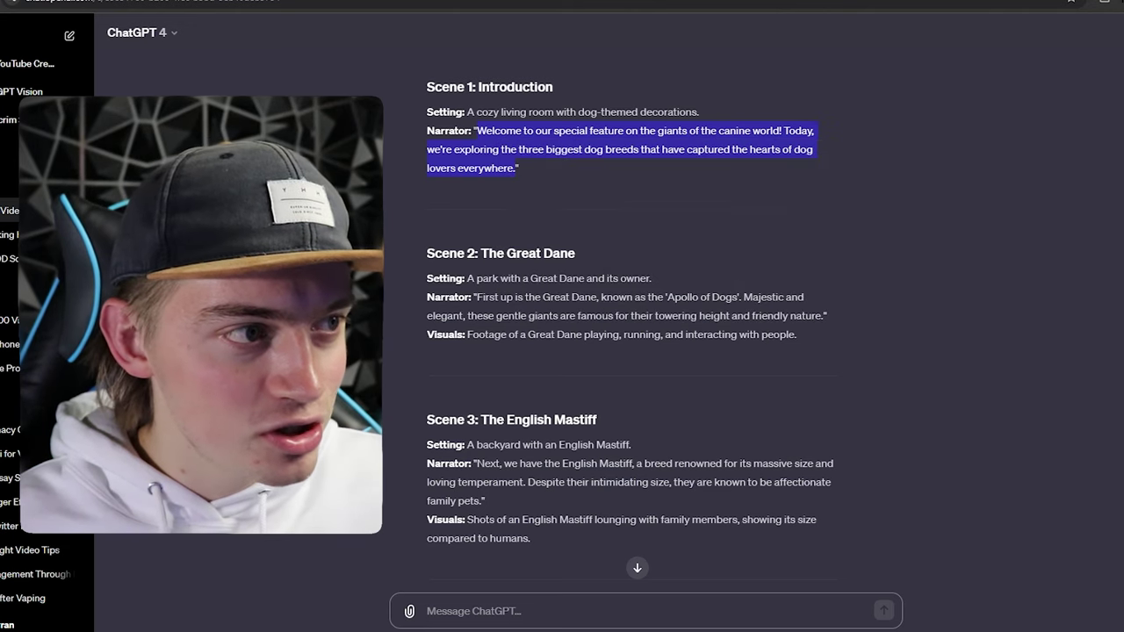
pyautogui.click(36, 1)
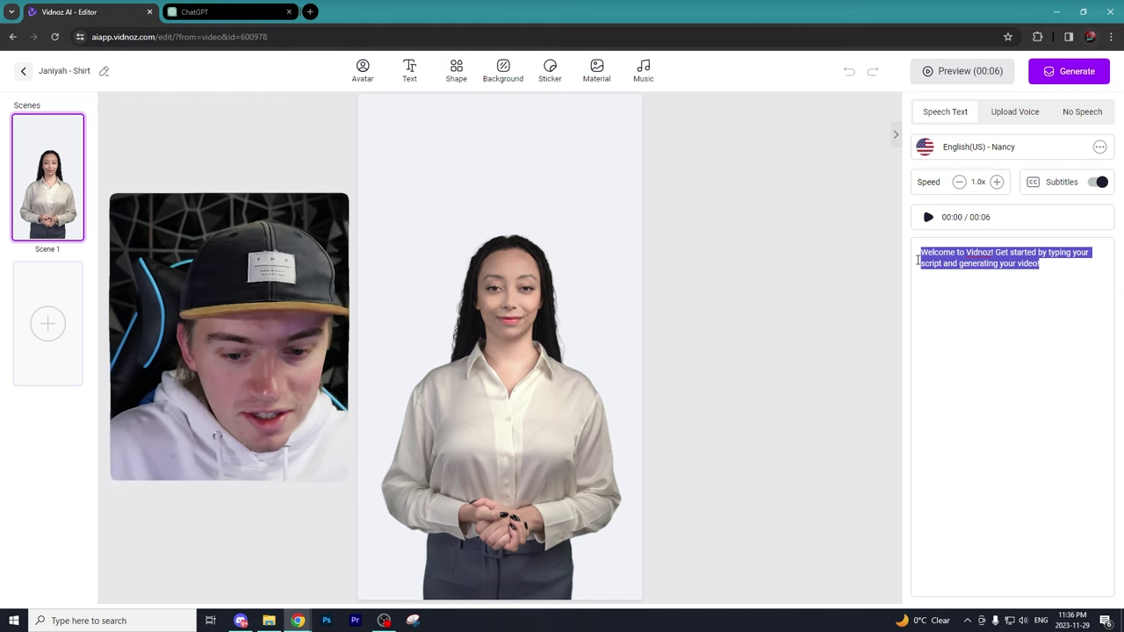
# - Paste the narration over the default speech and add Scenes 2 and 3 from Default
pyautogui.write("Welcome to our special feature on the giants of the canine world! Today, we're exploring the three biggest dog breeds that have captured the hearts of dog lovers everywhere.")
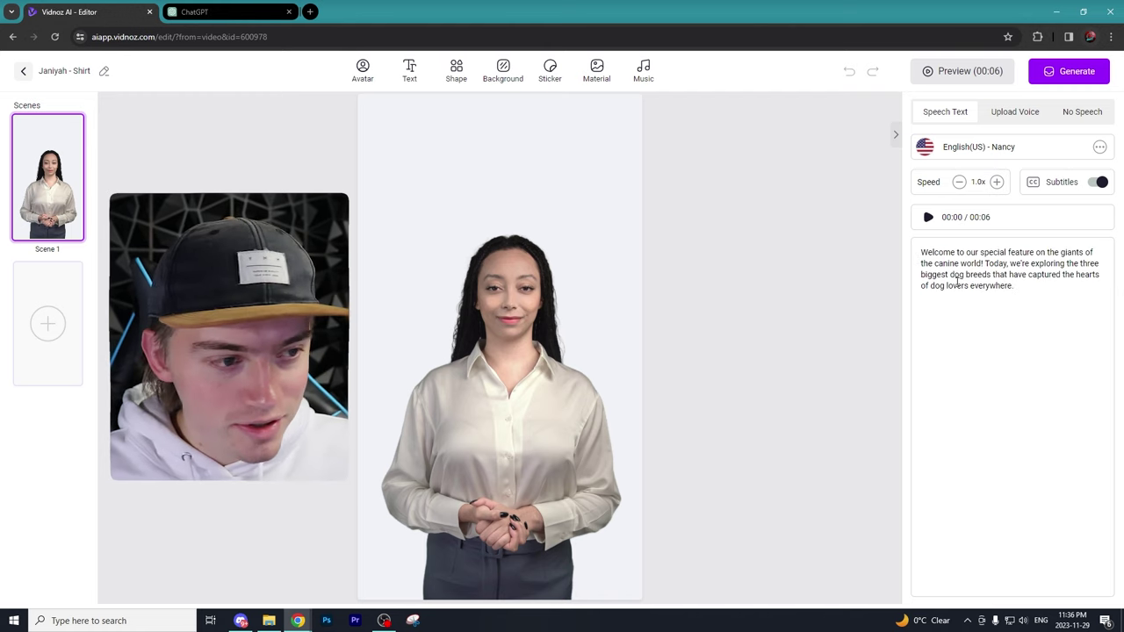
pyautogui.click(48, 325)
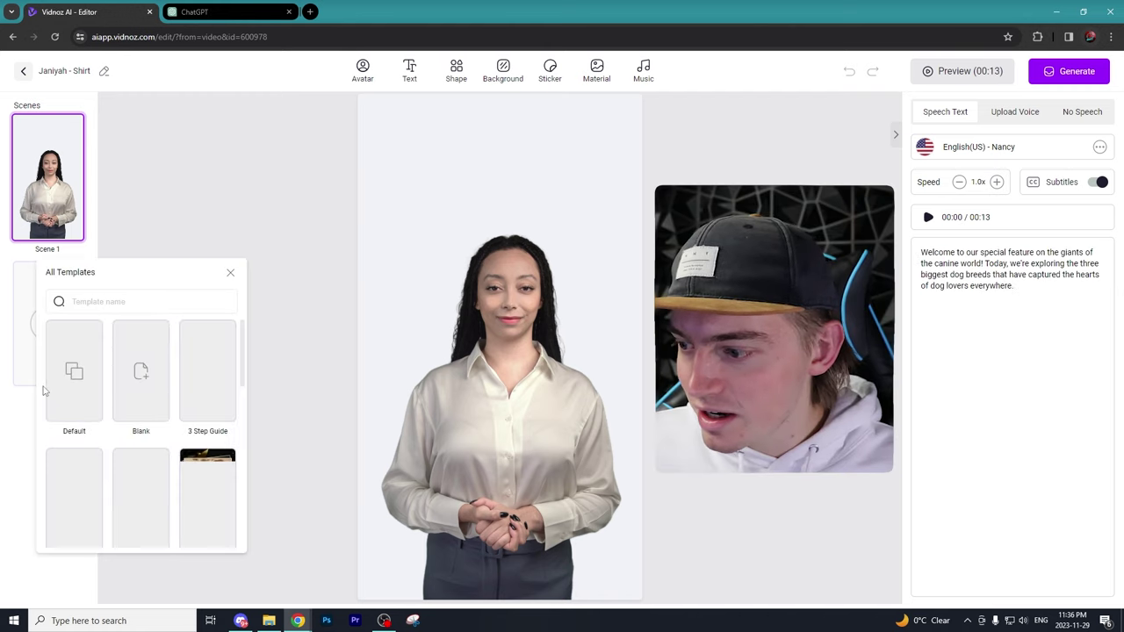
pyautogui.click(95, 405)
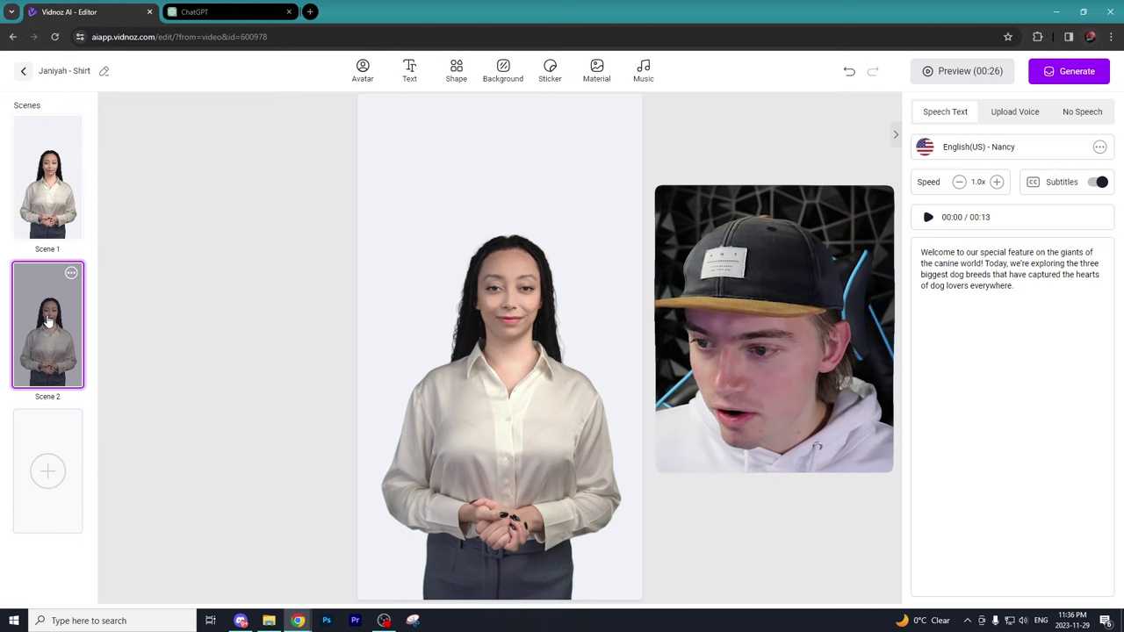
pyautogui.click(49, 176)
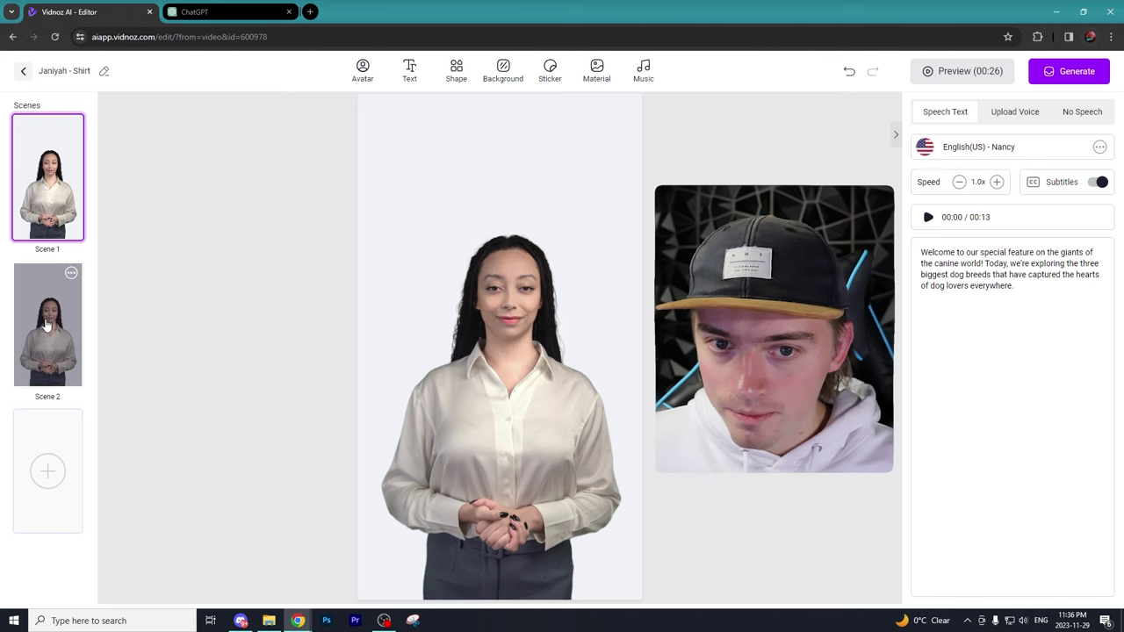
pyautogui.click(46, 325)
pyautogui.click(49, 465)
pyautogui.click(70, 425)
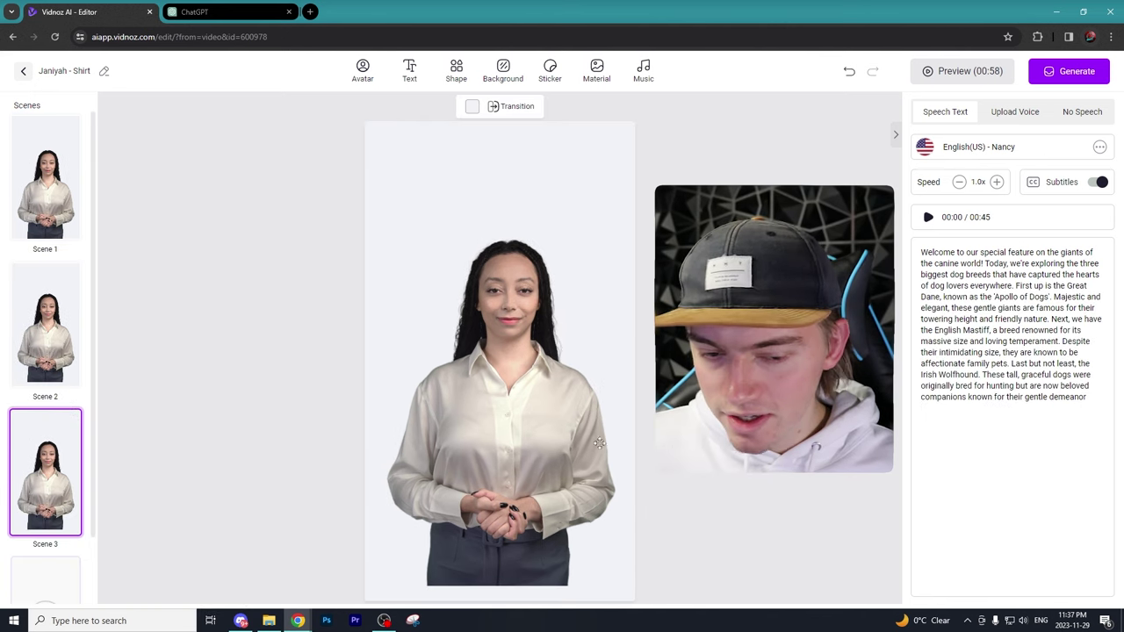
# - Paste ChatGPT's closing-remarks narration after 'demeanor' in Scene 3's speech text
pyautogui.hotkey('ctrl', 'Tab')
pyautogui.scroll(-2, 530, 416)
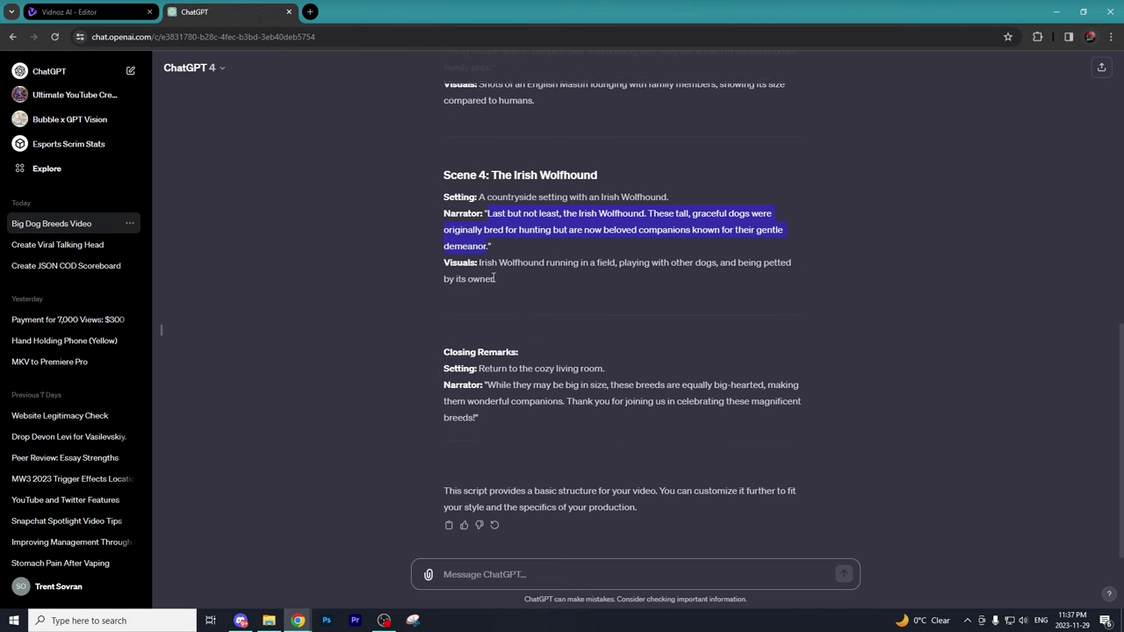
pyautogui.click(553, 398)
pyautogui.hotkey('ctrl', 'Tab')
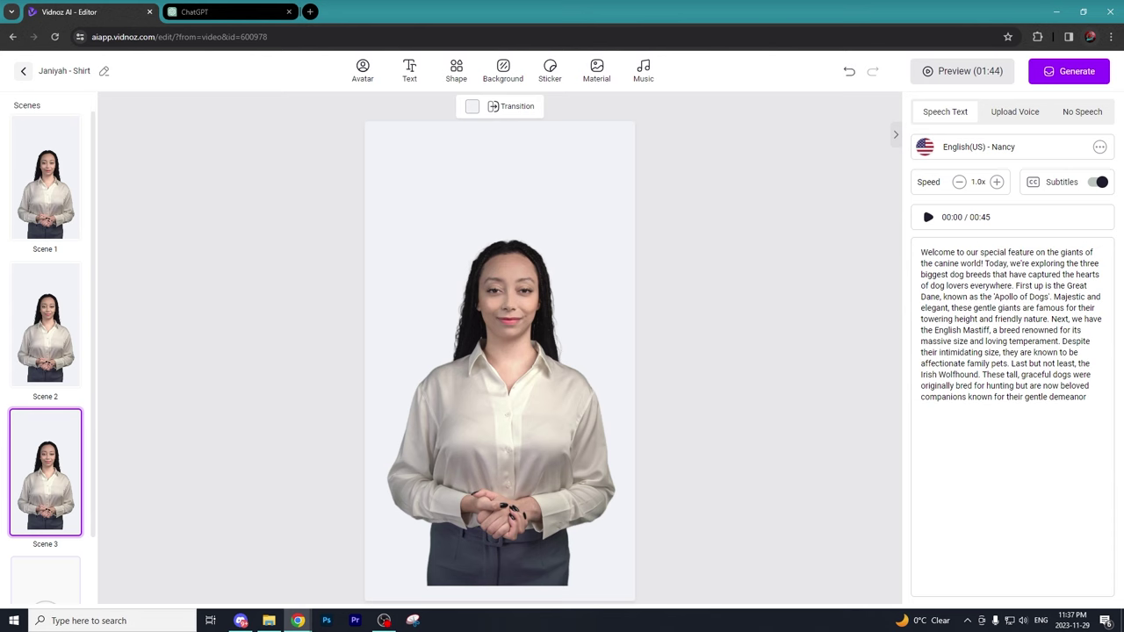
pyautogui.click(1097, 401)
pyautogui.write('While they may be big in size, these breeds are equally big-hearted, making them wonderful companions. Thank you for joining us in celebrating these magnificent breeds!')
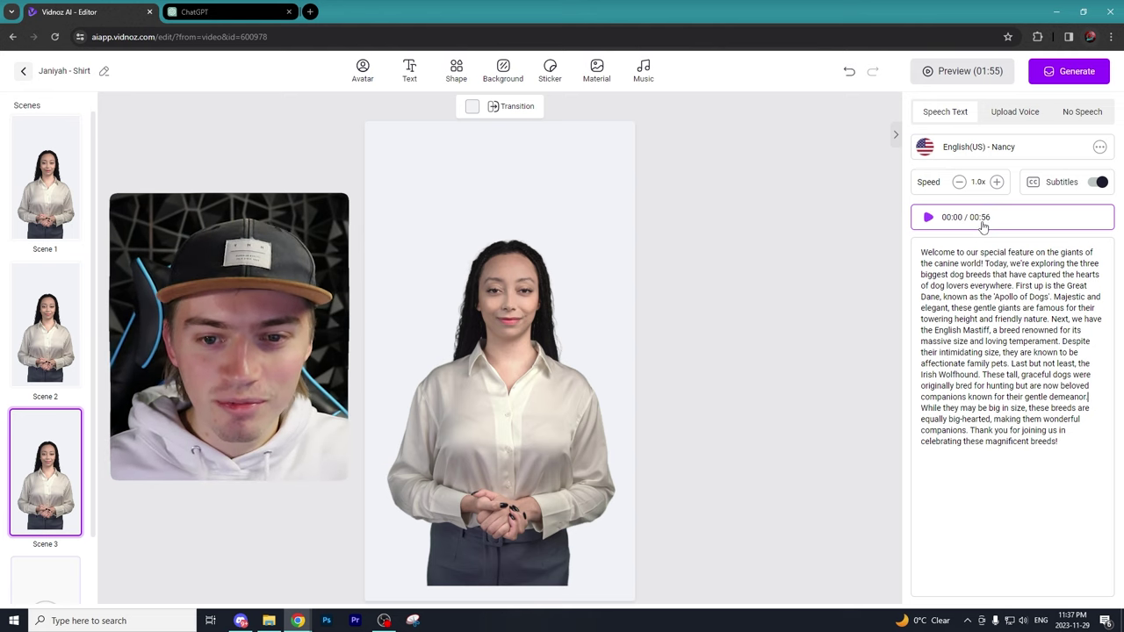
# - Delete the opening welcome sentence from Scene 3's speech text, leaving the dog-breed script
pyautogui.click(217, 13)
pyautogui.click(698, 299)
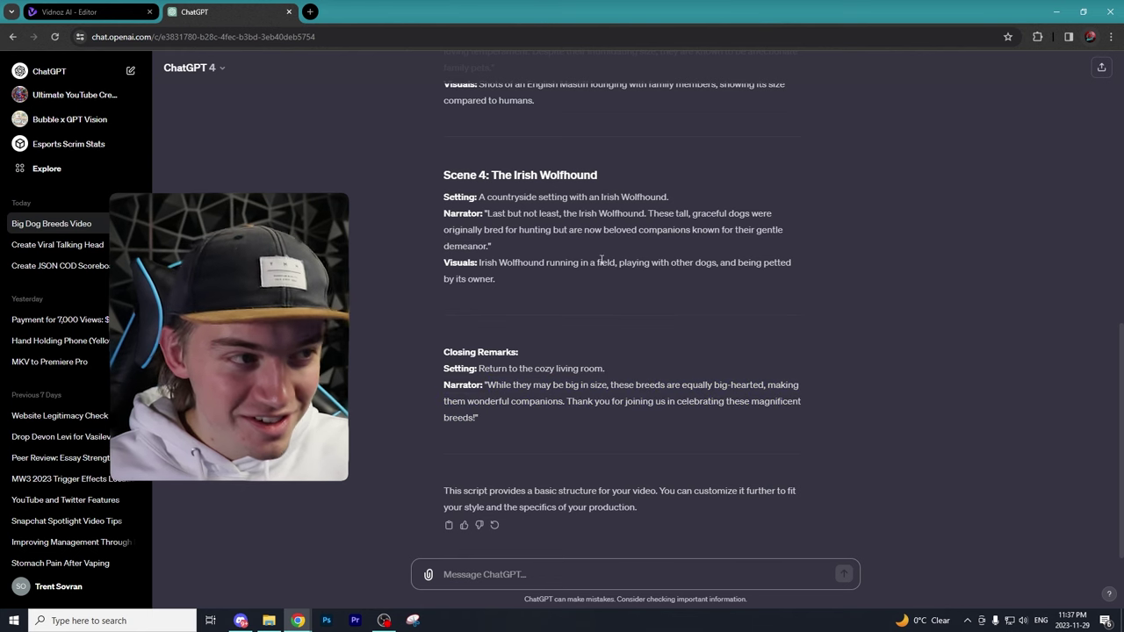
pyautogui.click(51, 14)
pyautogui.moveTo(985, 264); pyautogui.dragTo(910, 253)
pyautogui.press('BackSpace')
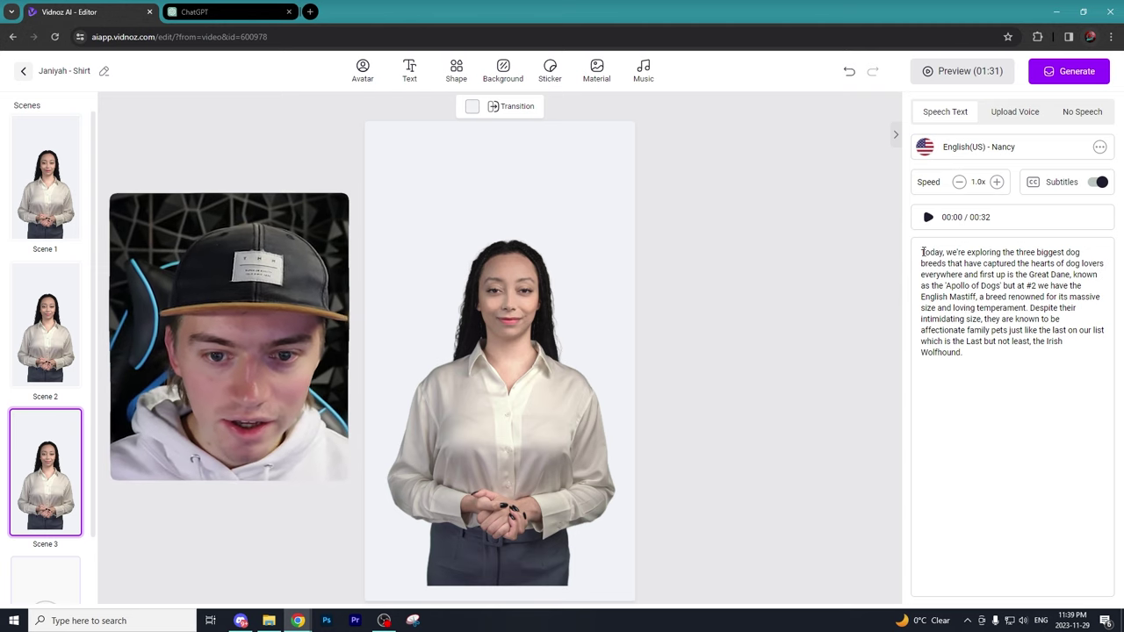
pyautogui.moveTo(923, 252); pyautogui.dragTo(1066, 264)
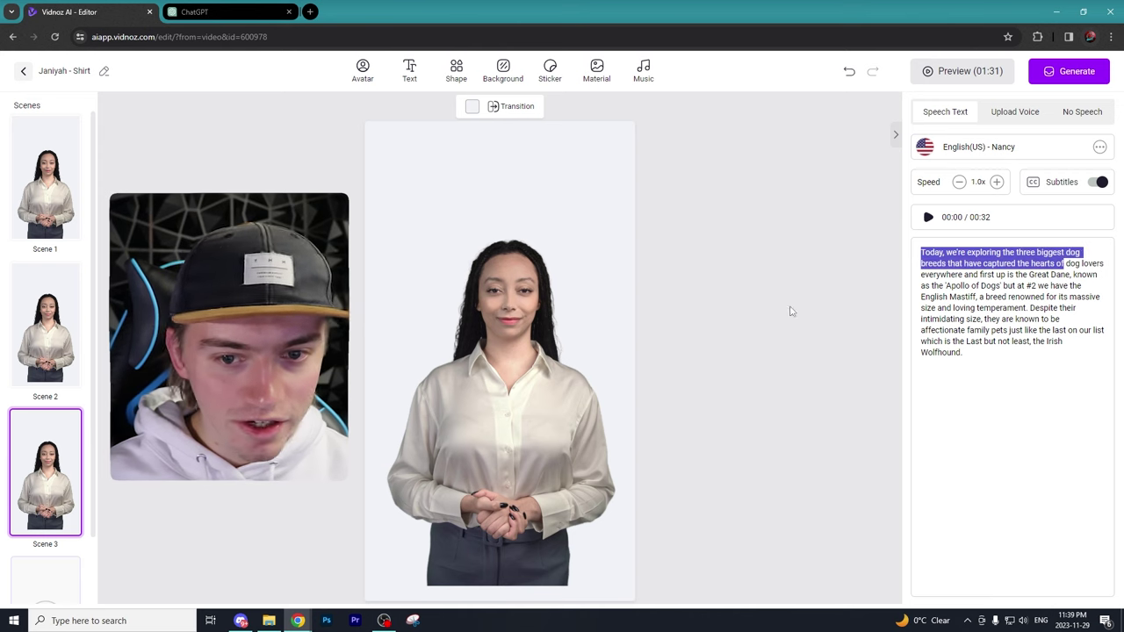
# - Copy the Great Dane passage from Scene 3 and paste it over Scene 2's script
pyautogui.click(959, 274)
pyautogui.moveTo(989, 257); pyautogui.dragTo(1049, 264)
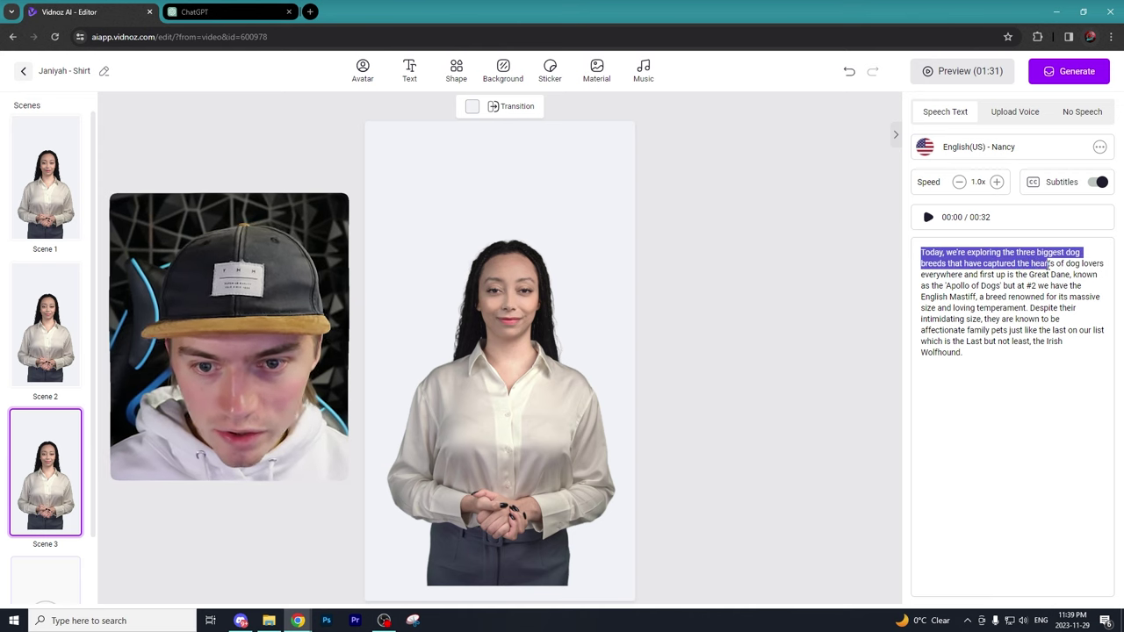
pyautogui.rightClick(1050, 264)
pyautogui.click(705, 309)
pyautogui.click(45, 180)
pyautogui.click(45, 325)
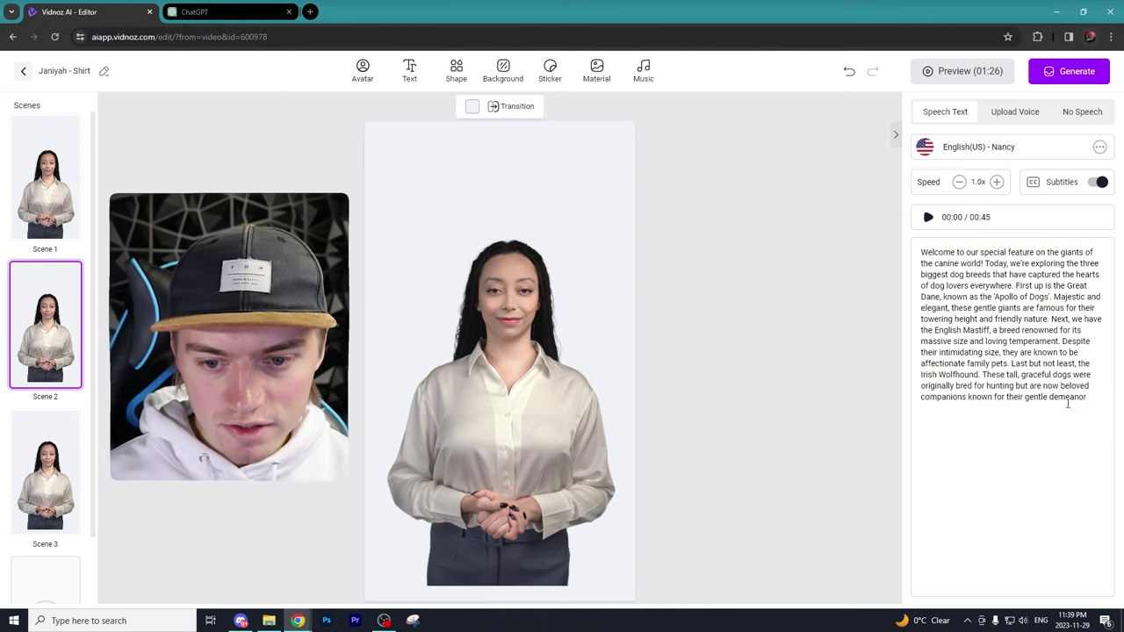
pyautogui.moveTo(1068, 404); pyautogui.dragTo(867, 252)
pyautogui.rightClick(956, 257)
pyautogui.click(725, 334)
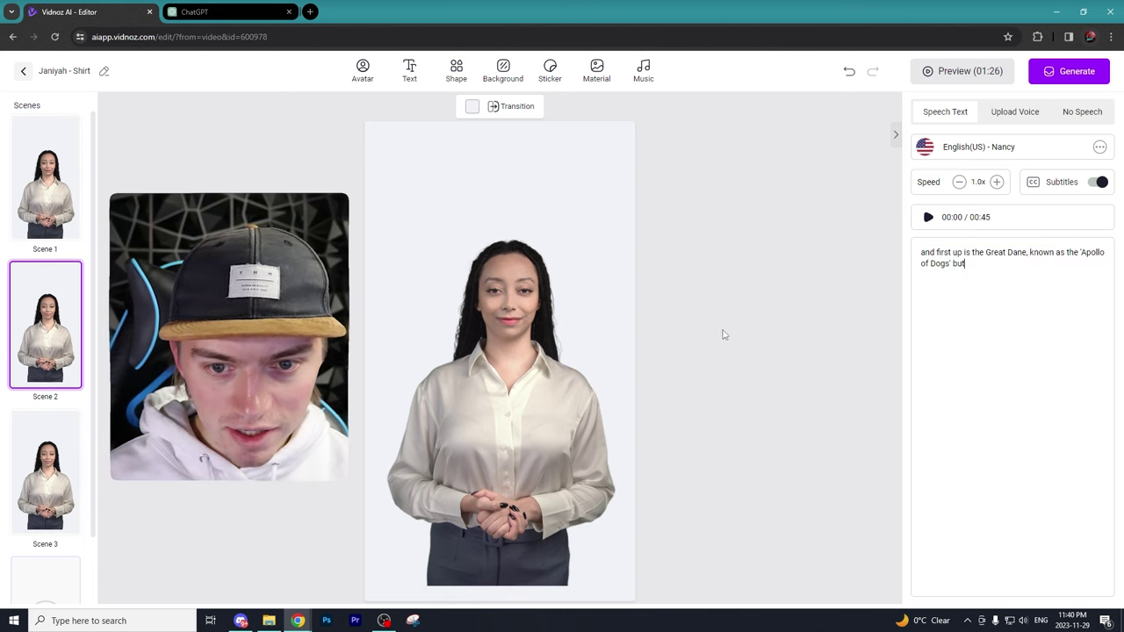
# - Select Scene 3's English Mastiff passage and review the scripts of Scenes 1 to 4
pyautogui.click(64, 426)
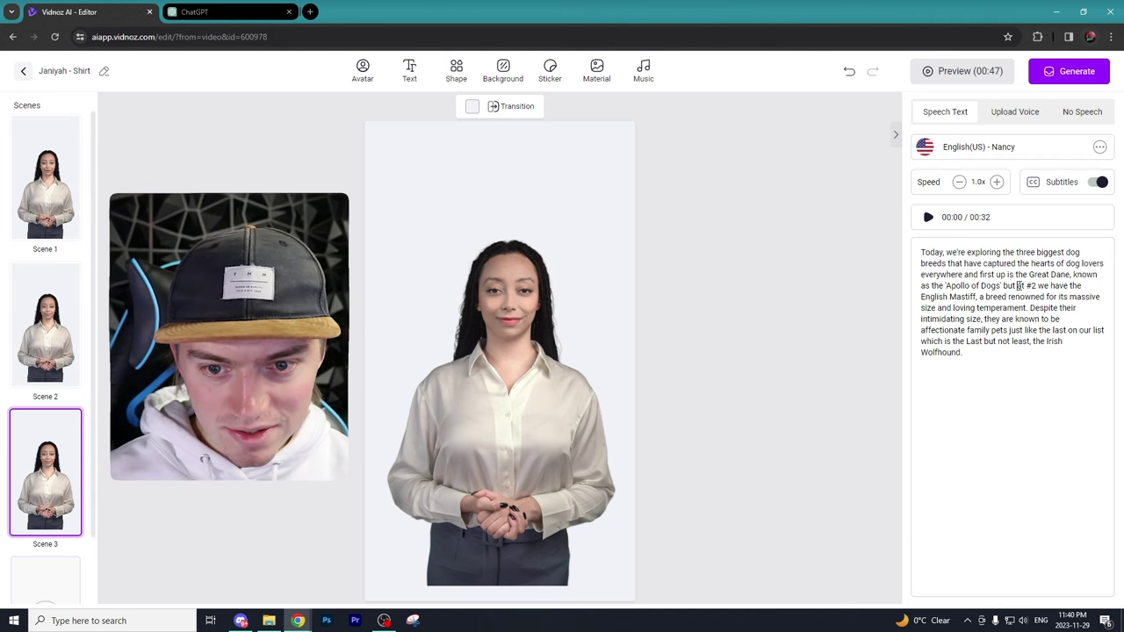
pyautogui.moveTo(1020, 286)
pyautogui.mouseDown()
pyautogui.moveTo(1086, 299)
pyautogui.moveTo(1024, 309)
pyautogui.mouseUp()
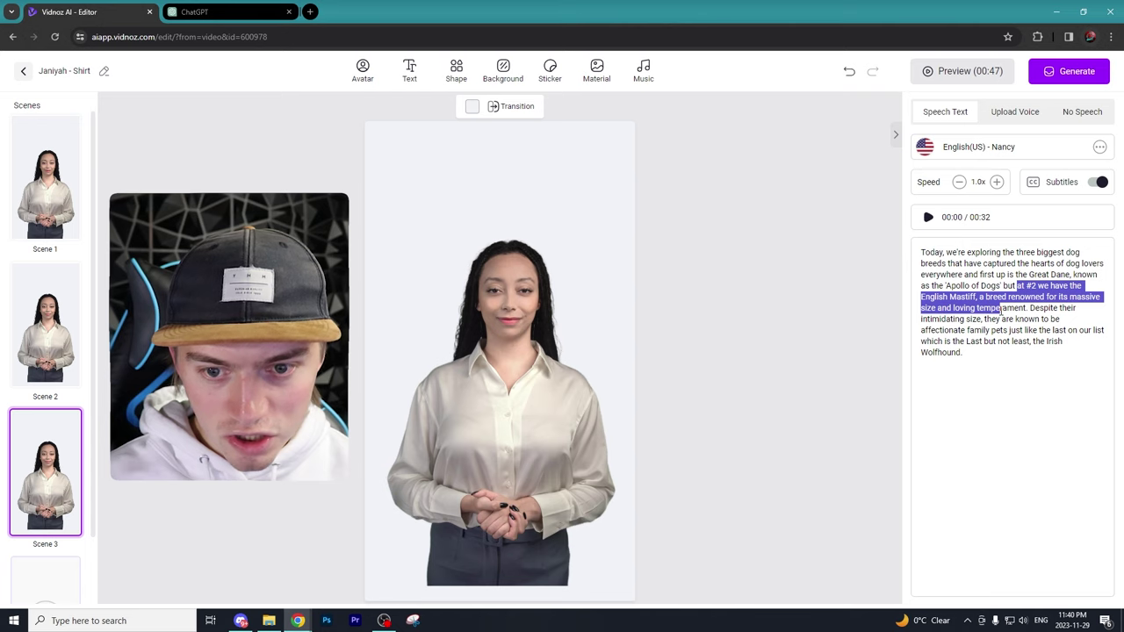
pyautogui.click(46, 193)
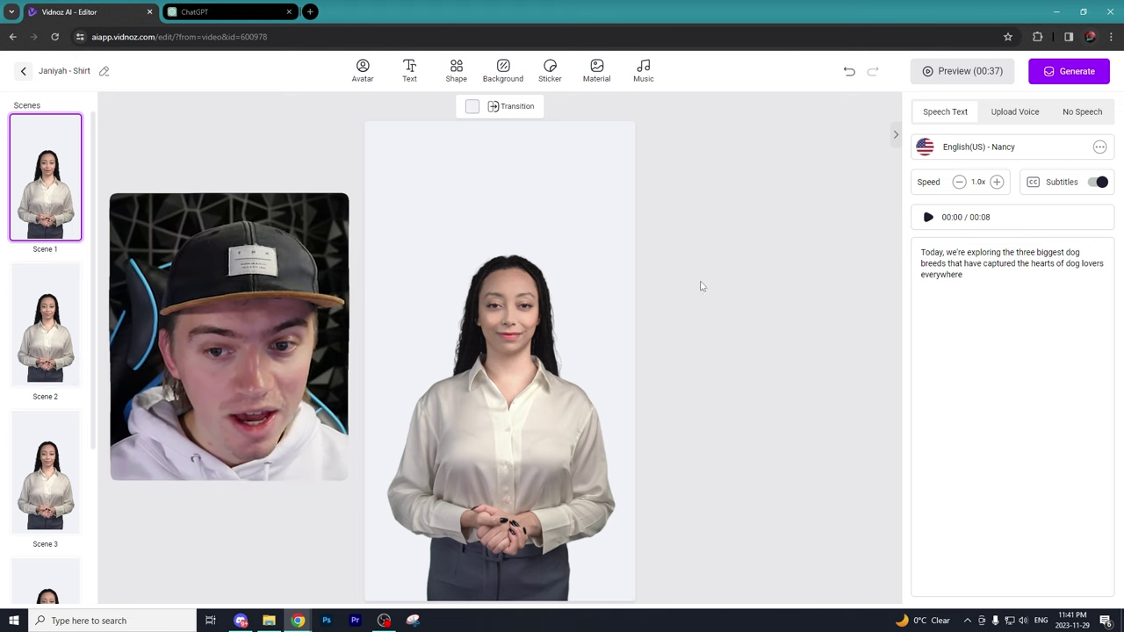
pyautogui.click(61, 327)
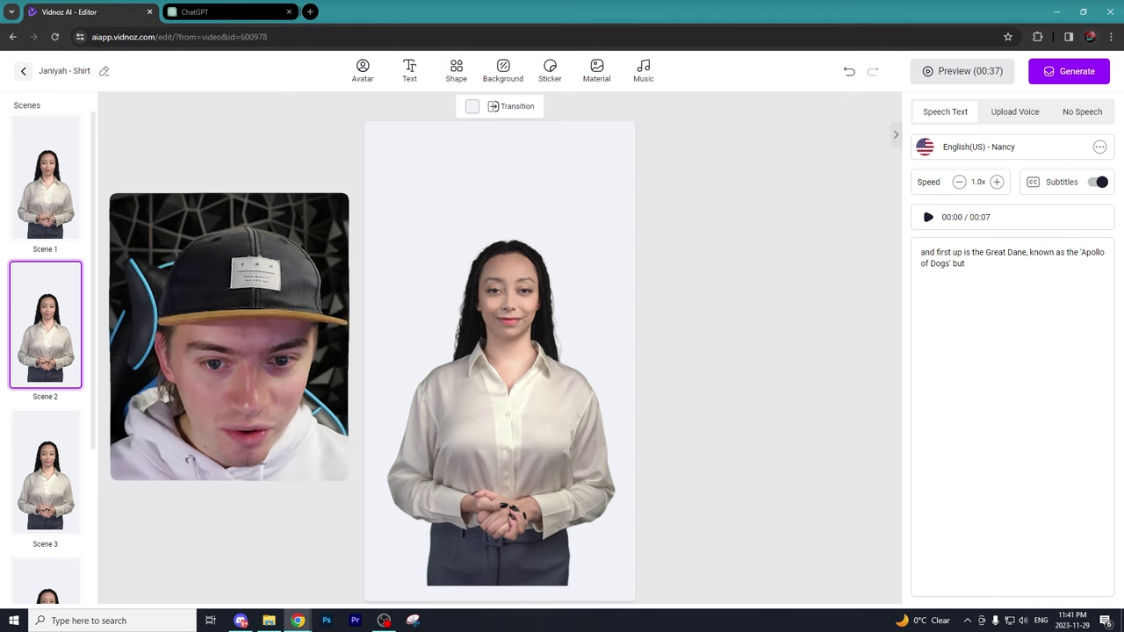
pyautogui.click(62, 457)
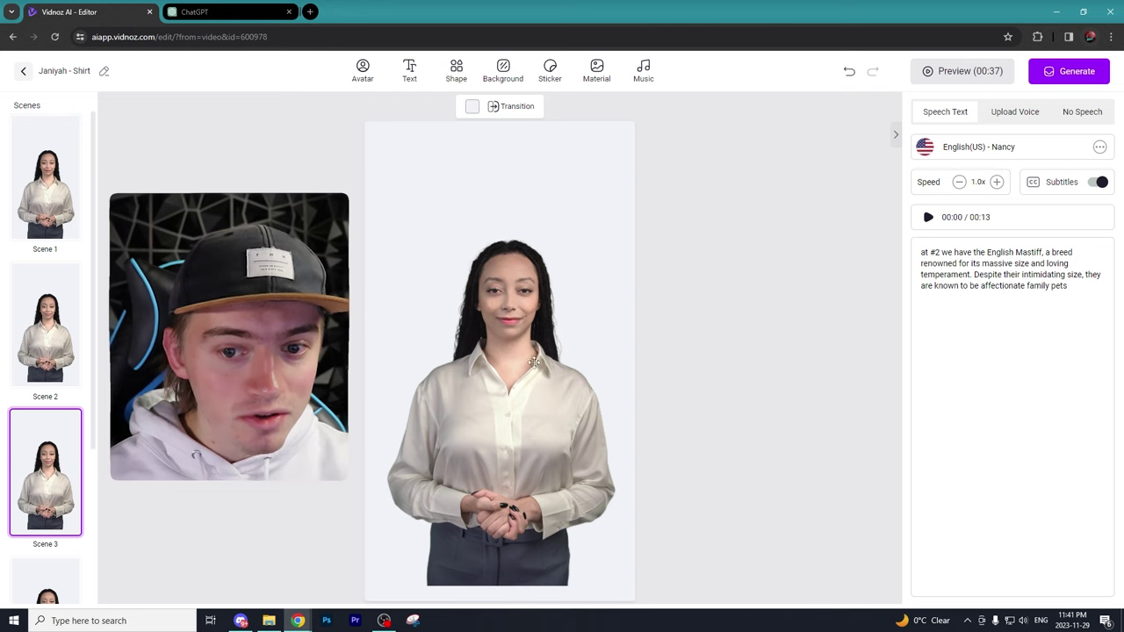
pyautogui.scroll(-2, 55, 494)
pyautogui.click(55, 495)
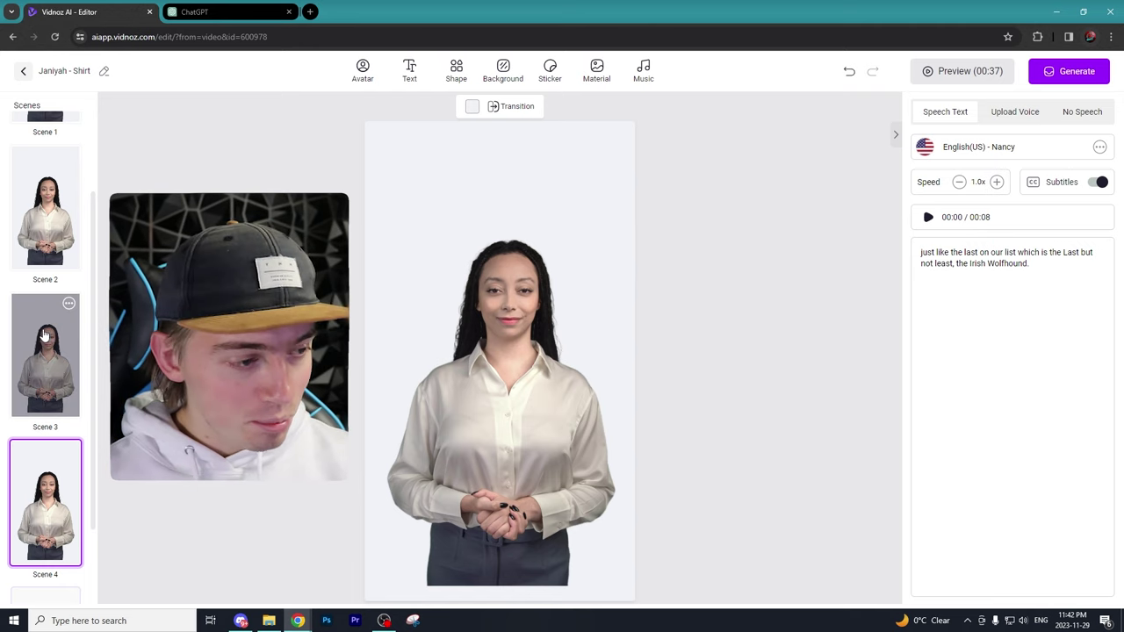
pyautogui.click(44, 335)
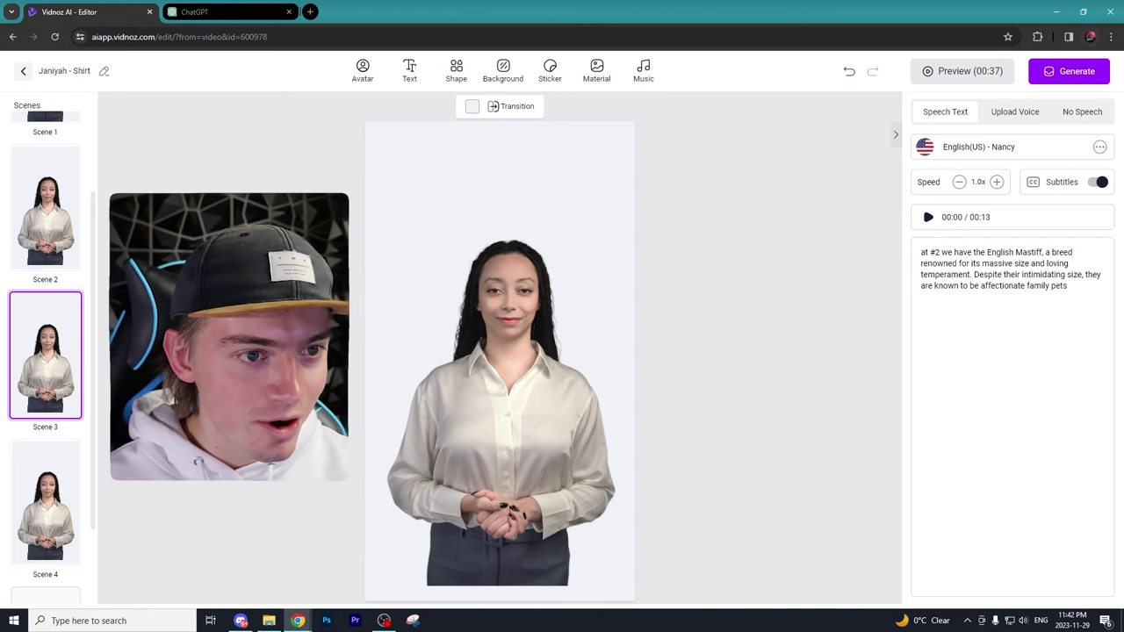
# - Switch to Scene 1 and open Background in the top toolbar
pyautogui.click(57, 193)
pyautogui.scroll(2, 48, 175)
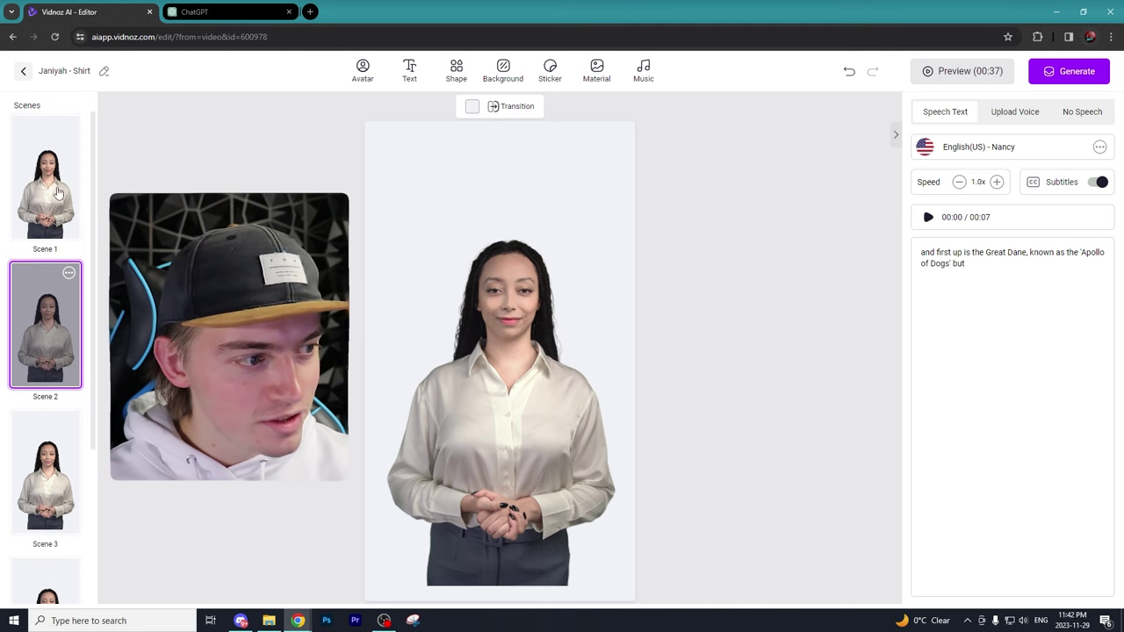
pyautogui.click(50, 165)
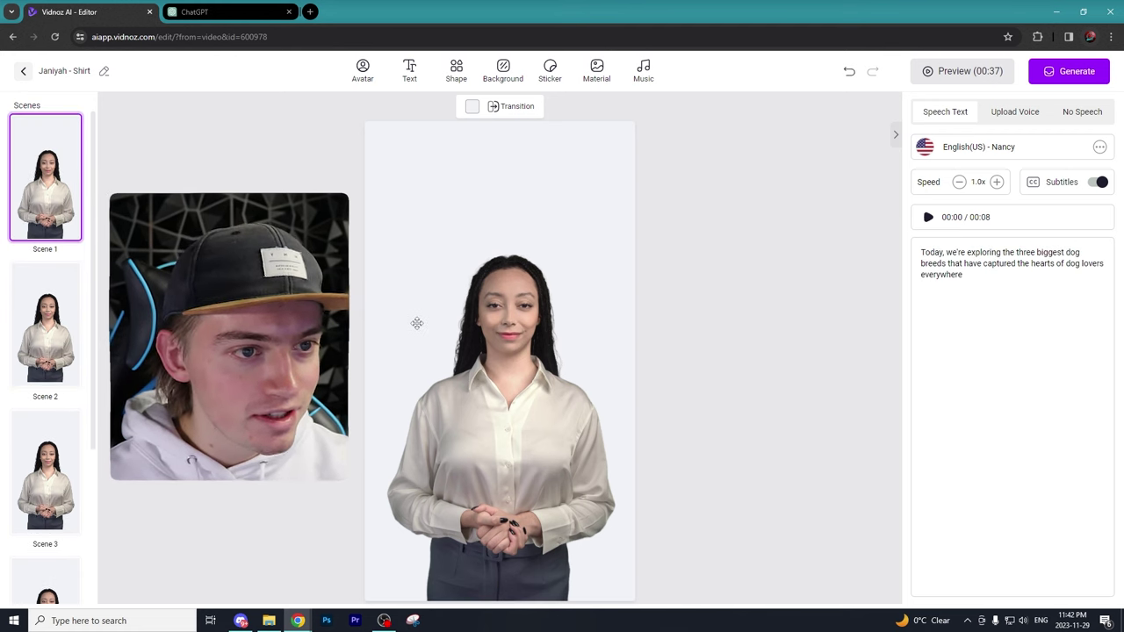
pyautogui.click(502, 72)
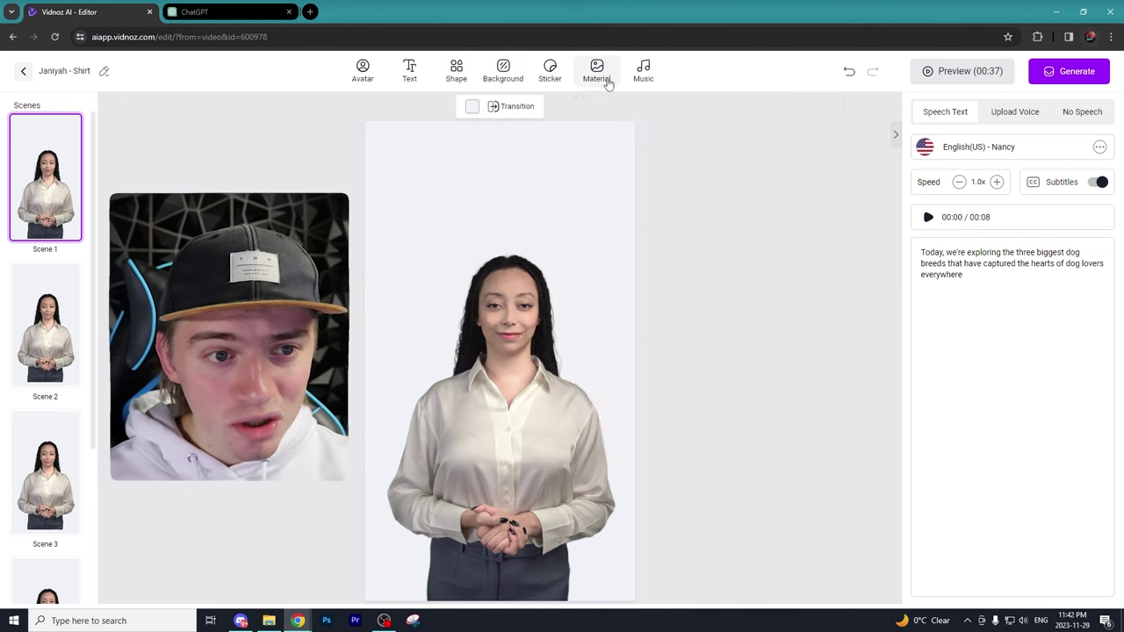
# - Look at Material and Music, then apply the red brick wall background to Scene 3
pyautogui.click(606, 81)
pyautogui.click(644, 72)
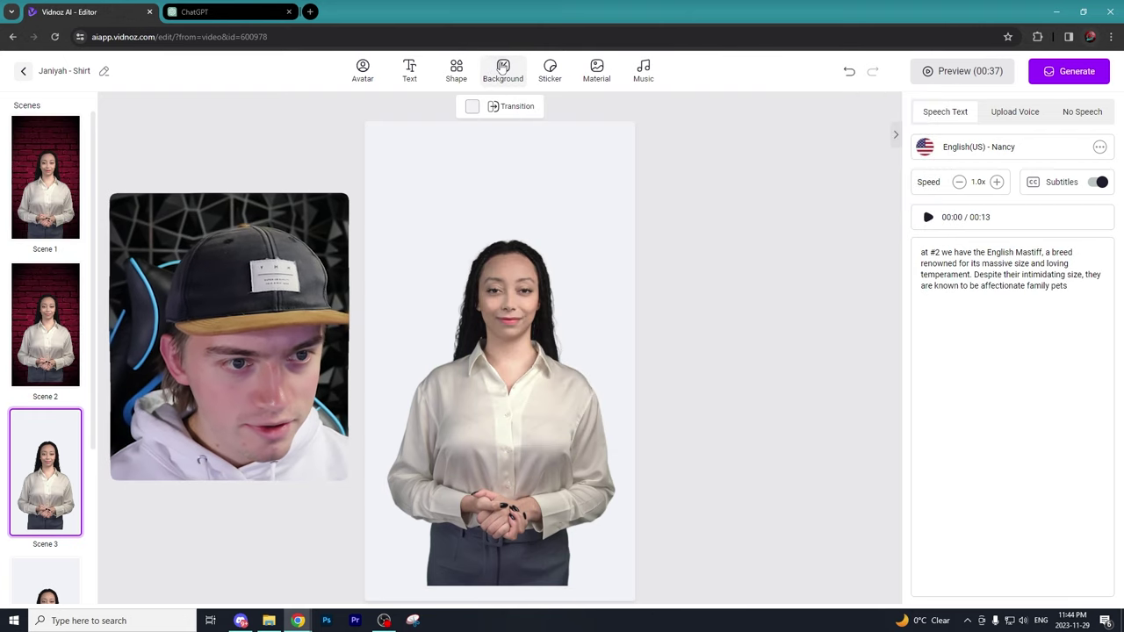
pyautogui.click(502, 70)
pyautogui.click(808, 238)
# - Give Scene 4 the red brick wall background, select its avatar, and return to Scene 1
pyautogui.click(44, 579)
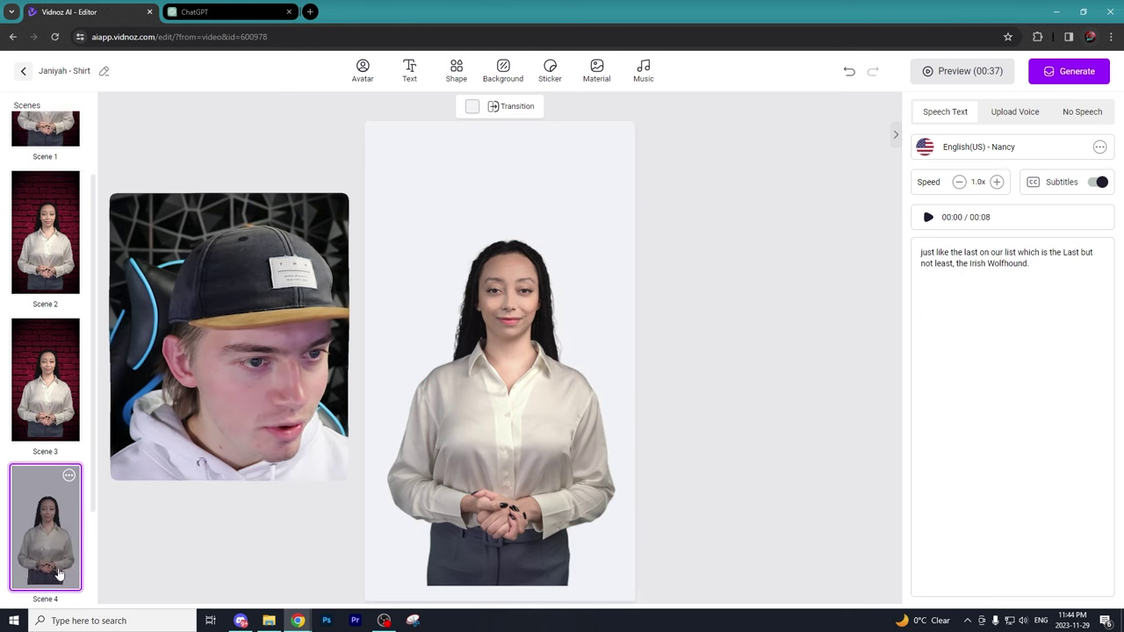
pyautogui.click(503, 70)
pyautogui.click(808, 262)
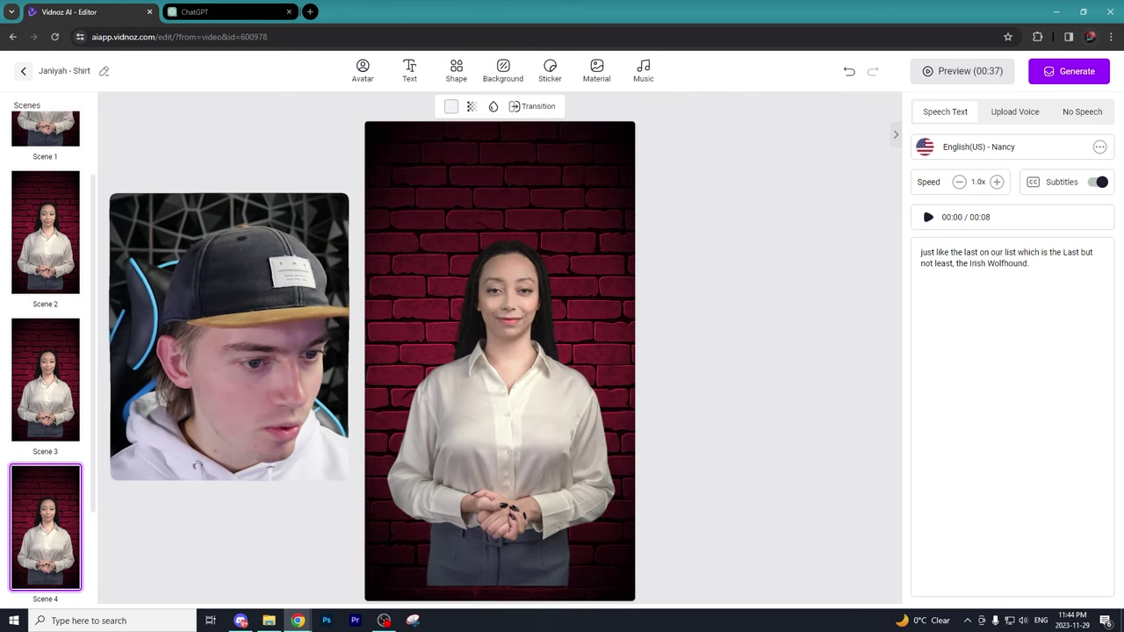
pyautogui.click(481, 365)
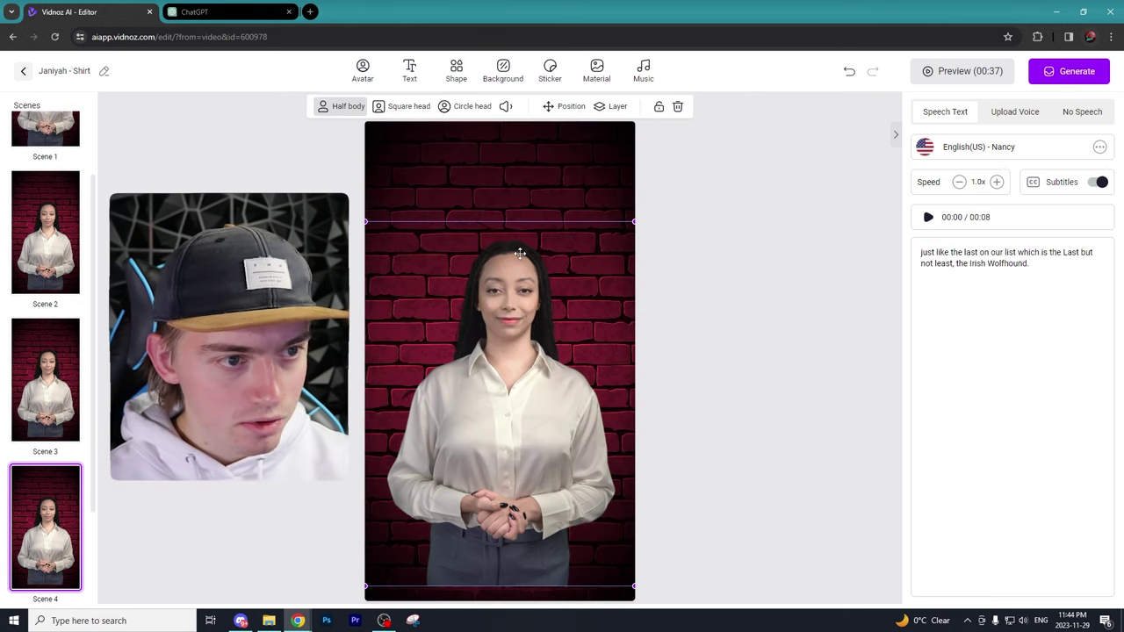
pyautogui.scroll(2, 52, 264)
pyautogui.click(67, 206)
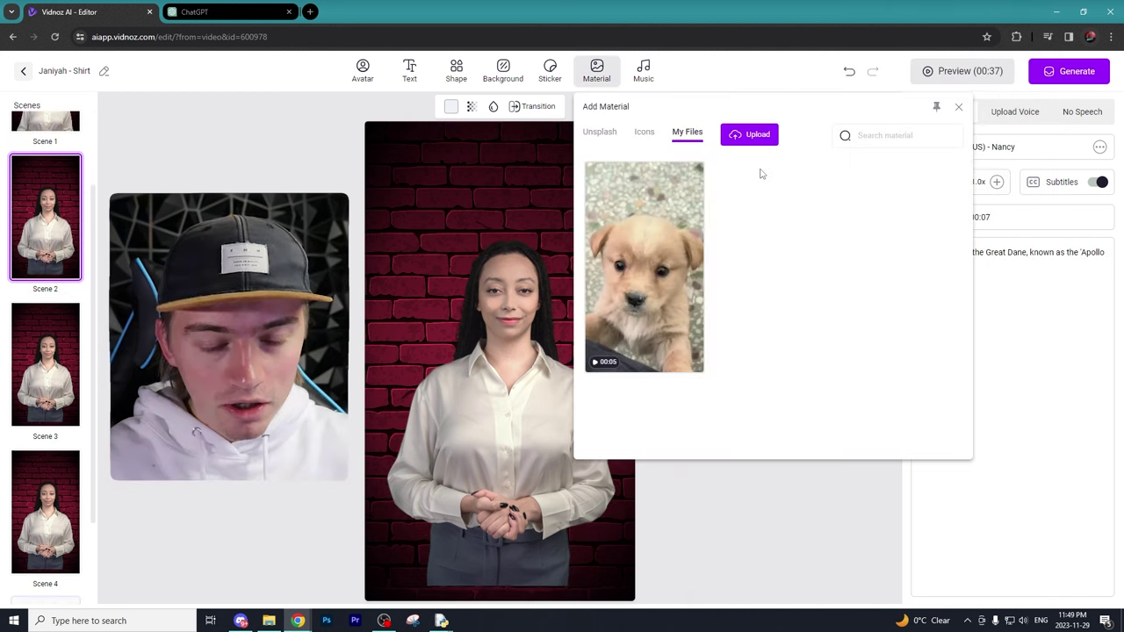
# - Add the English Mastiff image to Scene 3 and stretch it across the canvas top
pyautogui.click(597, 71)
pyautogui.click(597, 70)
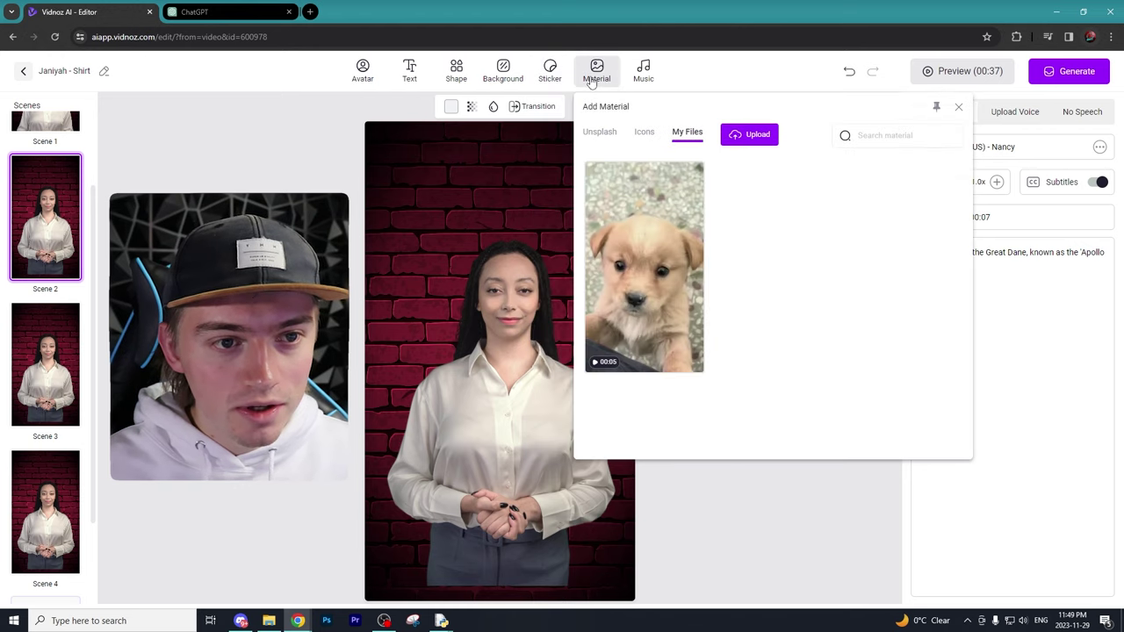
pyautogui.click(746, 139)
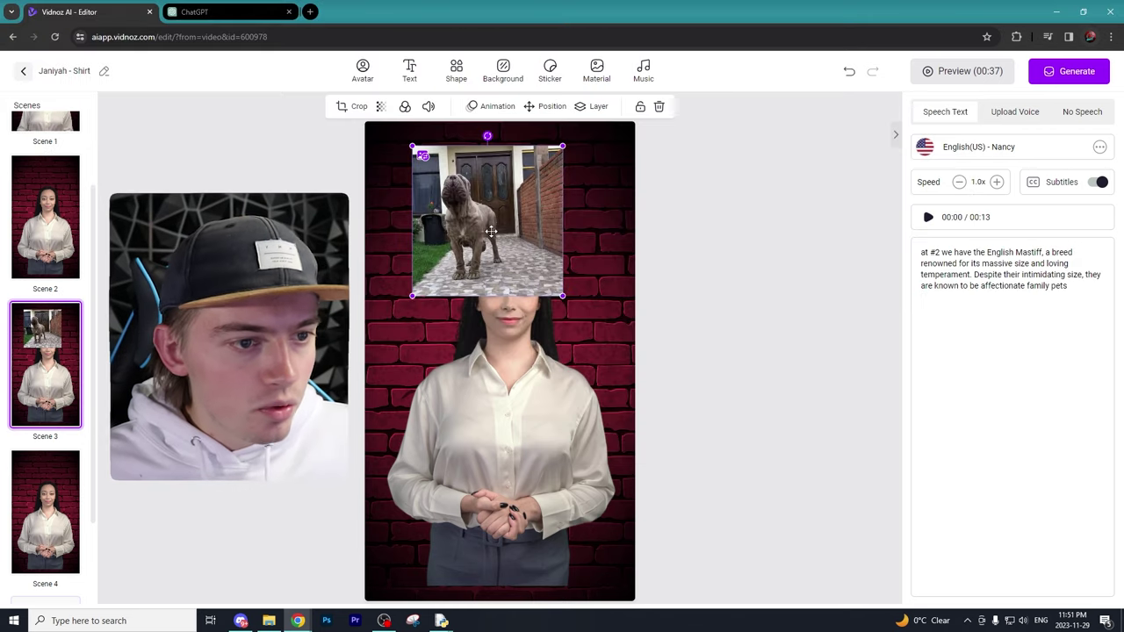
pyautogui.moveTo(508, 249); pyautogui.dragTo(449, 217)
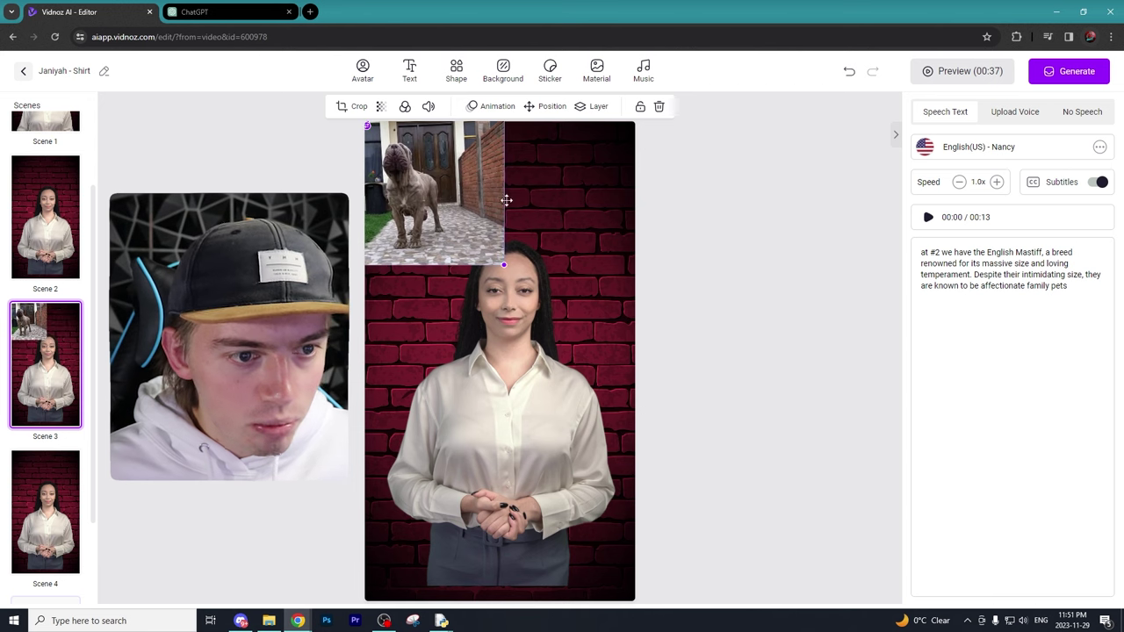
pyautogui.moveTo(503, 264); pyautogui.dragTo(580, 274)
# - Crop the mastiff image shorter so the avatar's head shows, then go to Scene 2
pyautogui.click(356, 106)
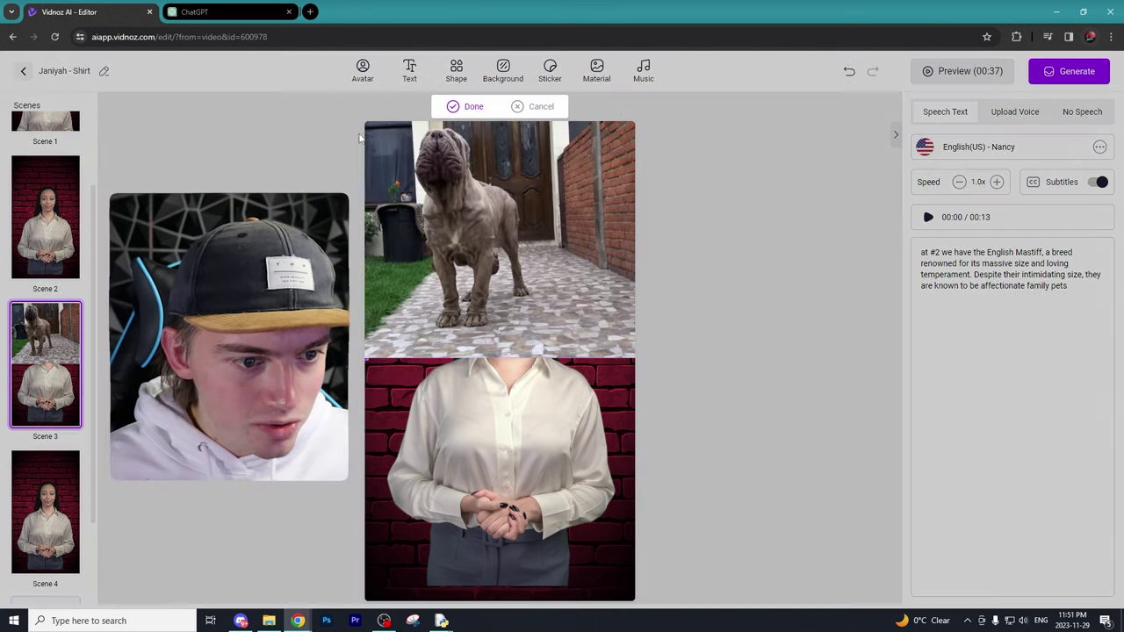
pyautogui.moveTo(364, 359); pyautogui.dragTo(365, 314)
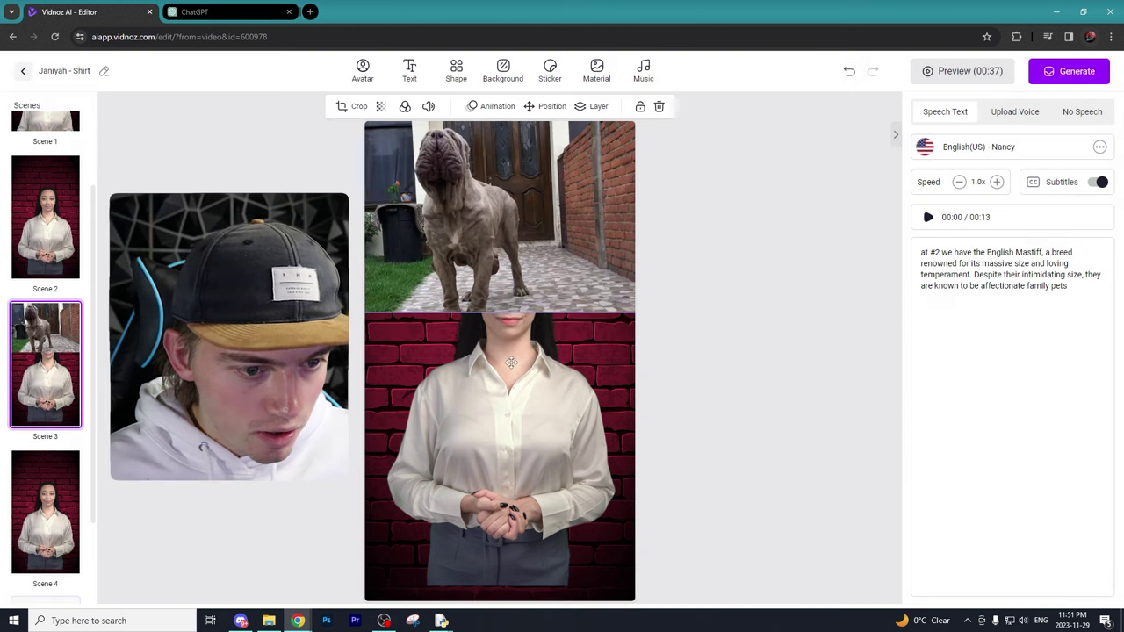
pyautogui.click(506, 452)
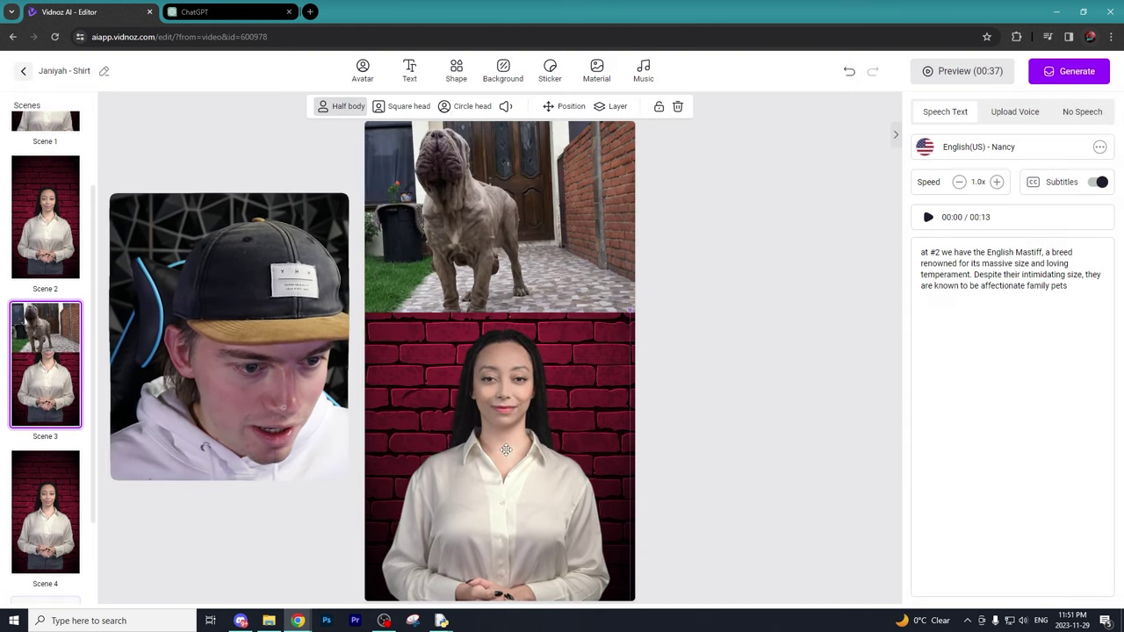
pyautogui.click(536, 372)
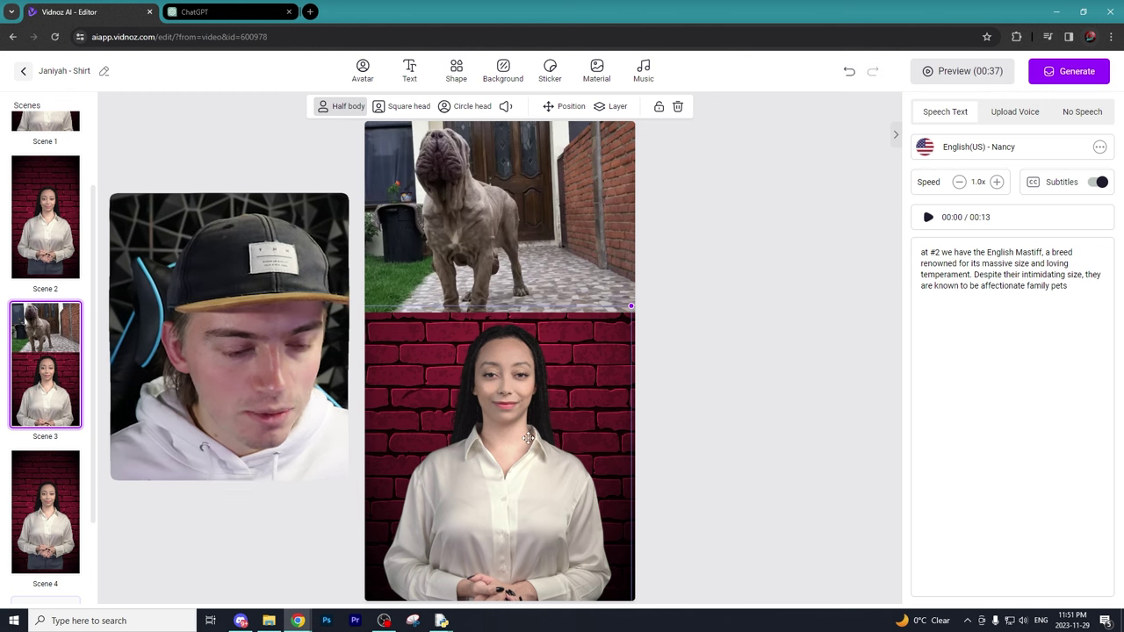
pyautogui.click(489, 178)
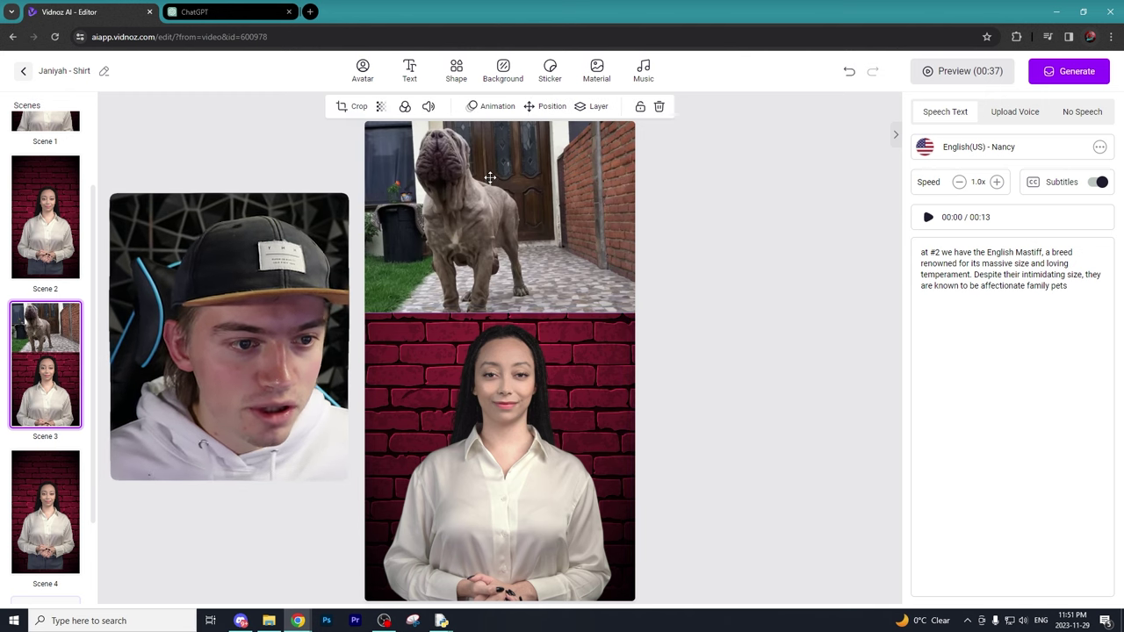
pyautogui.click(45, 217)
pyautogui.scroll(-1, 64, 458)
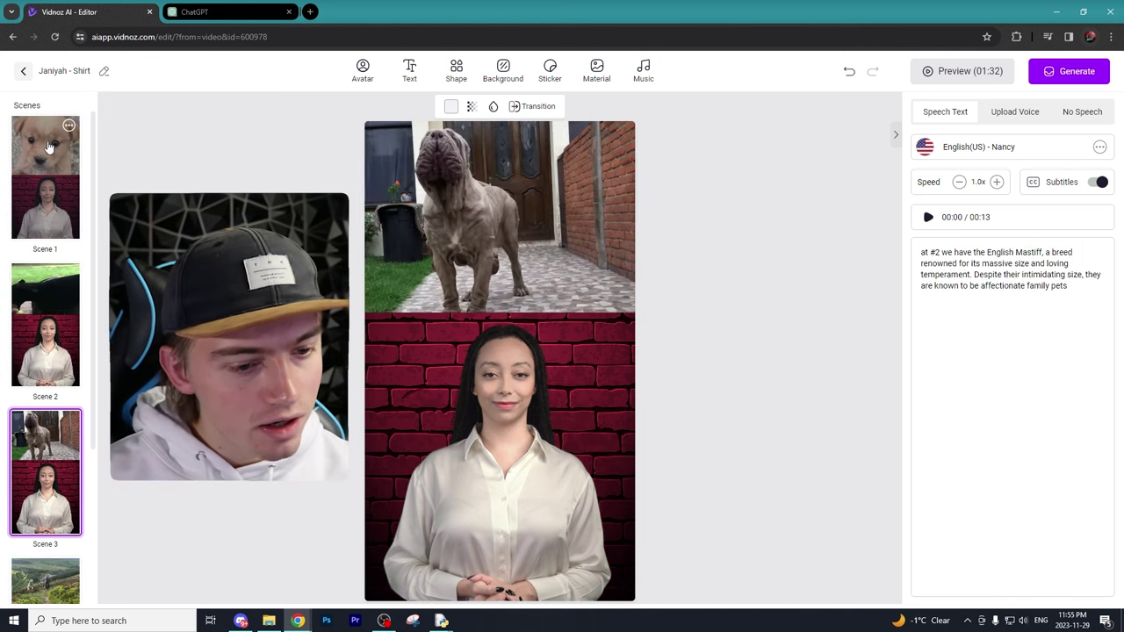
# - Review Scenes 1–3 and look at Scene 3's transition choices without changing them
pyautogui.click(49, 147)
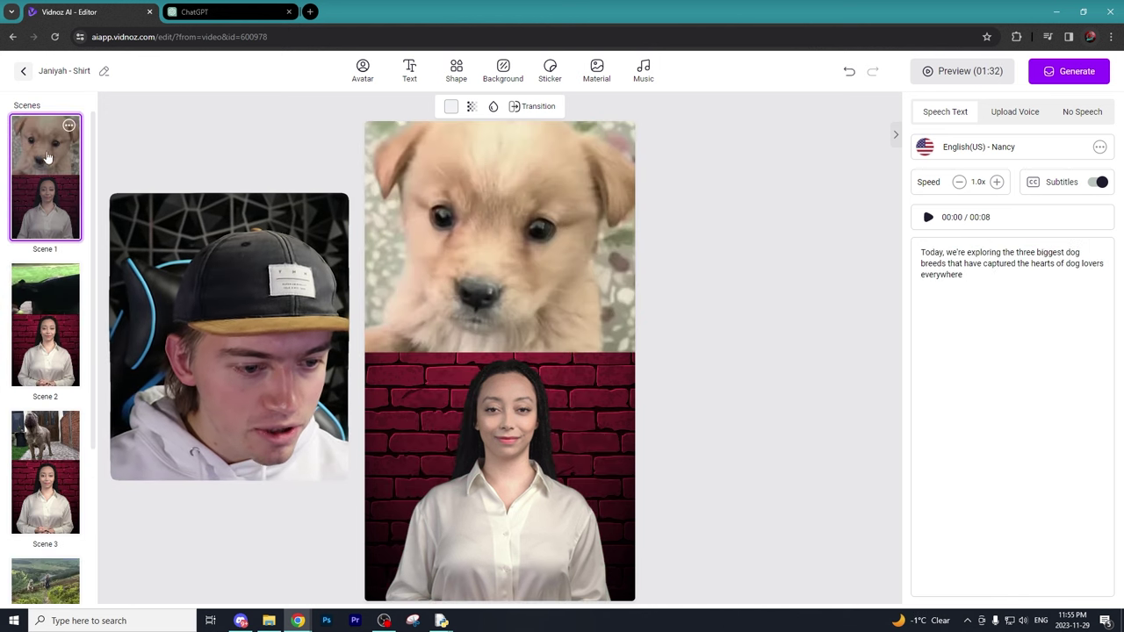
pyautogui.click(70, 377)
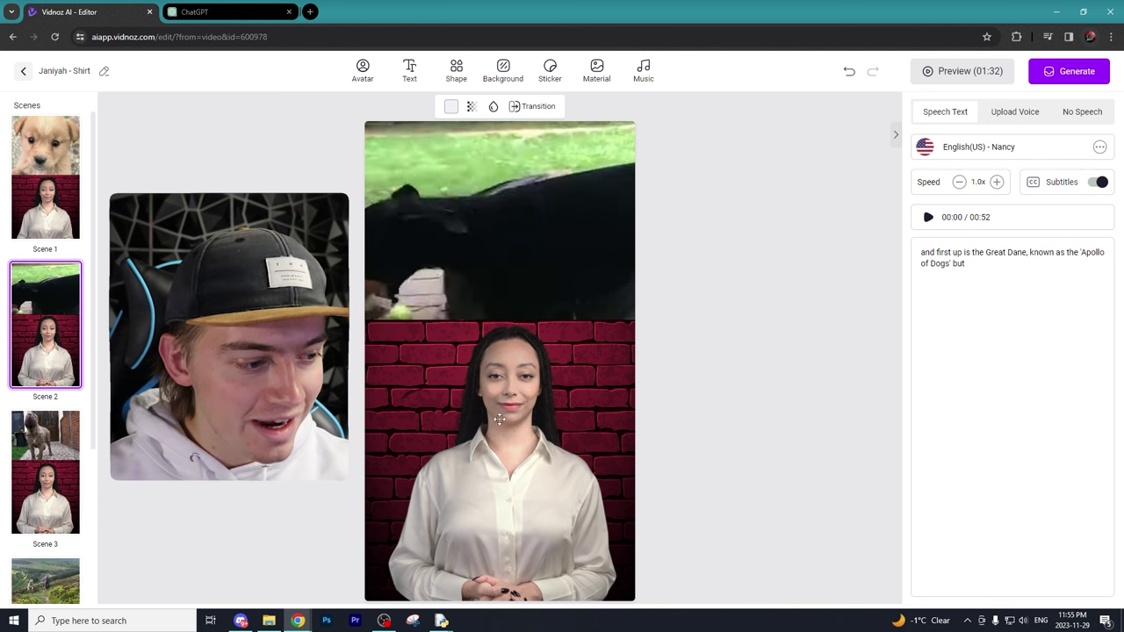
pyautogui.click(31, 478)
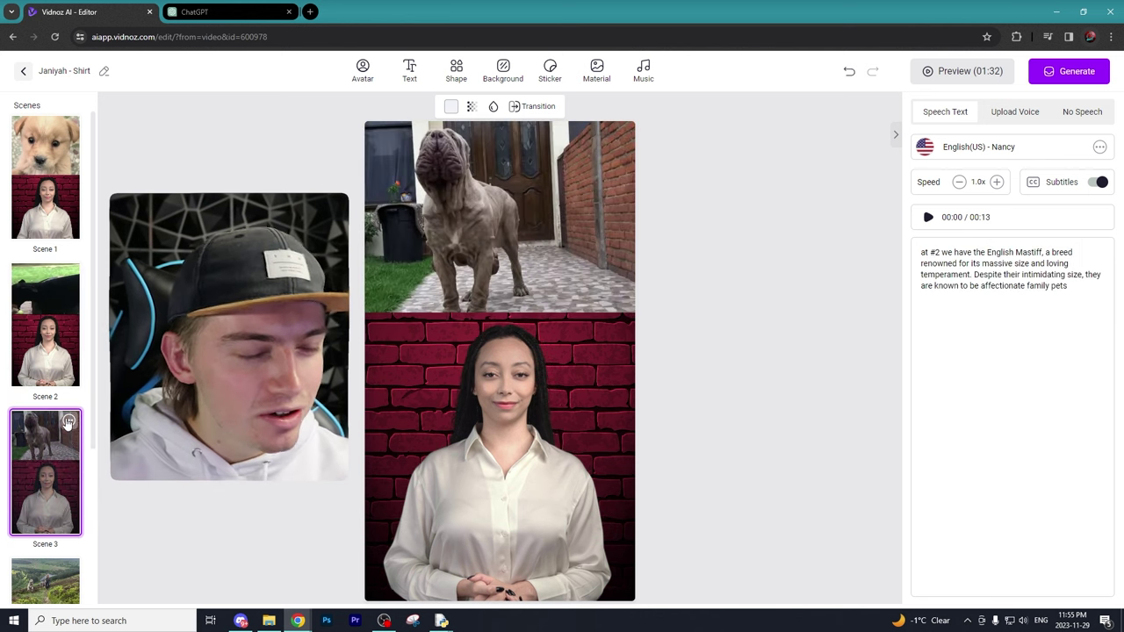
pyautogui.click(69, 423)
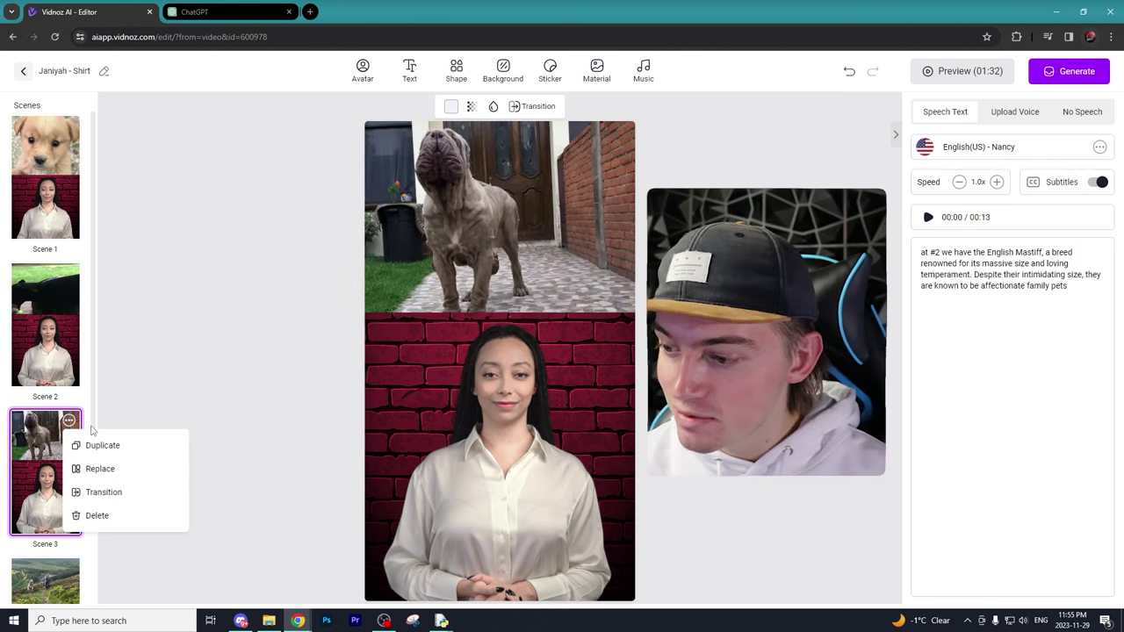
pyautogui.click(99, 493)
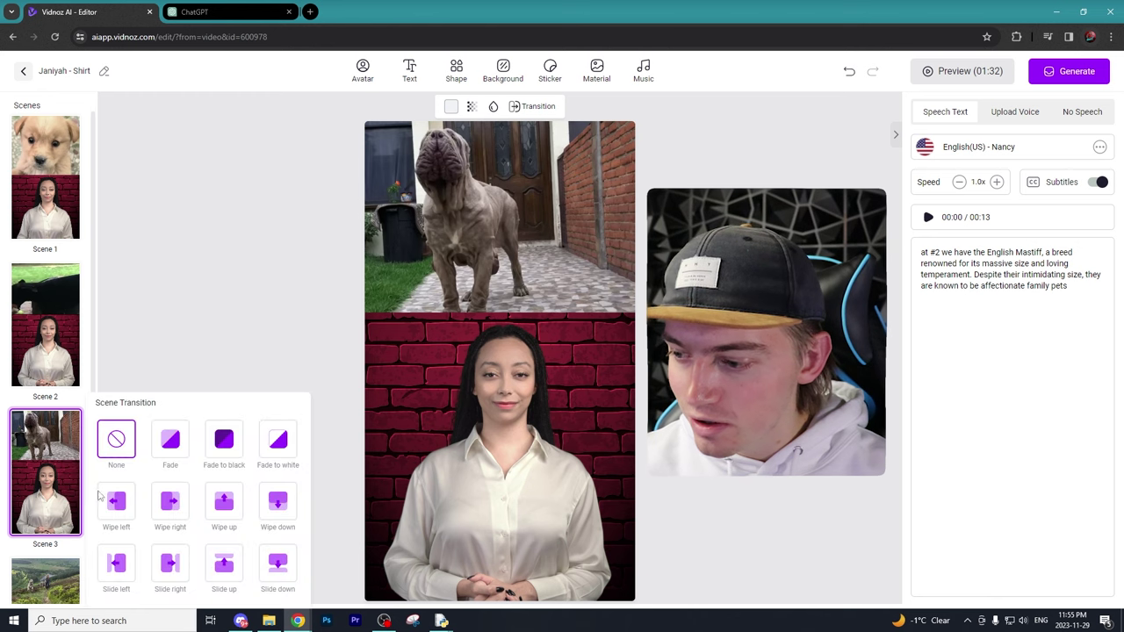
pyautogui.click(166, 317)
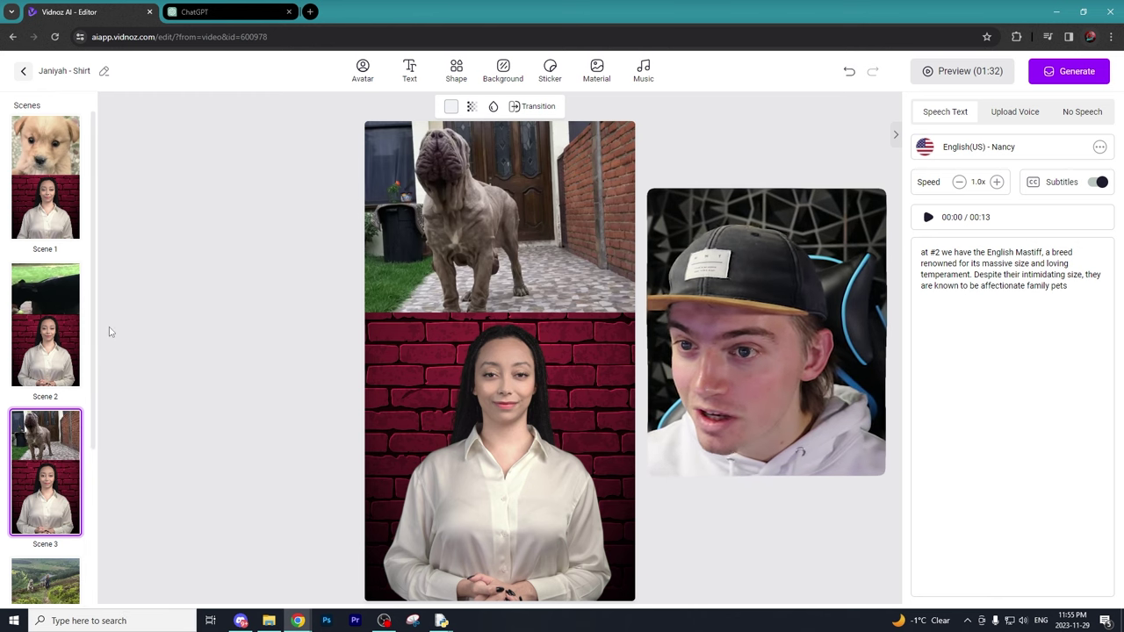
# - Set Scene 2's scene transition to Wipe up and bring up the Add Text options
pyautogui.click(109, 331)
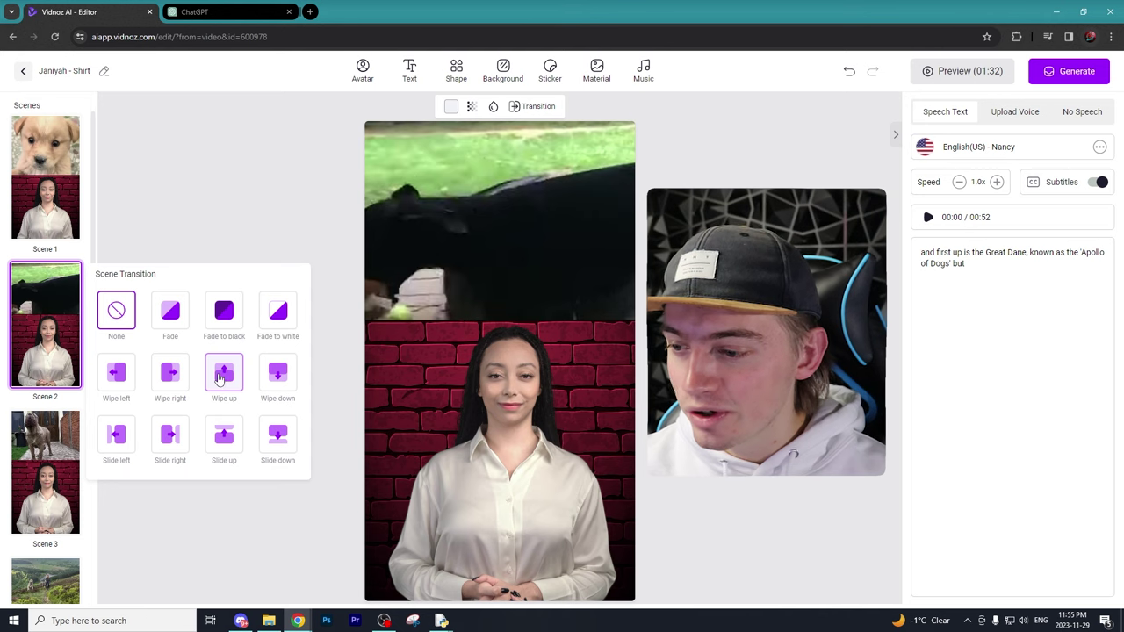
pyautogui.click(221, 376)
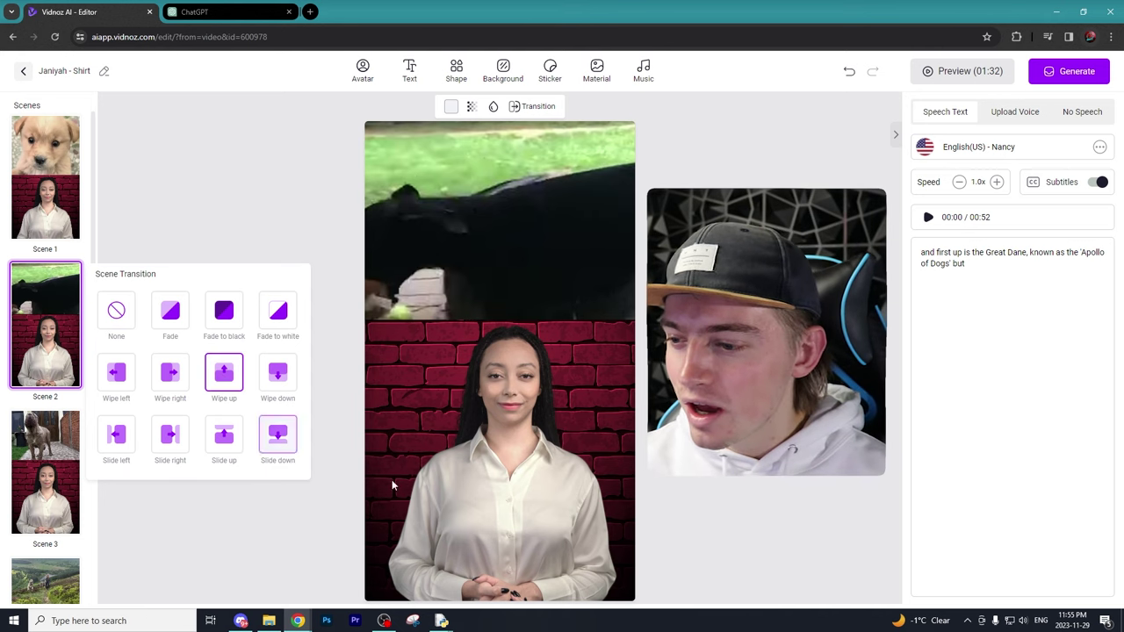
pyautogui.click(409, 71)
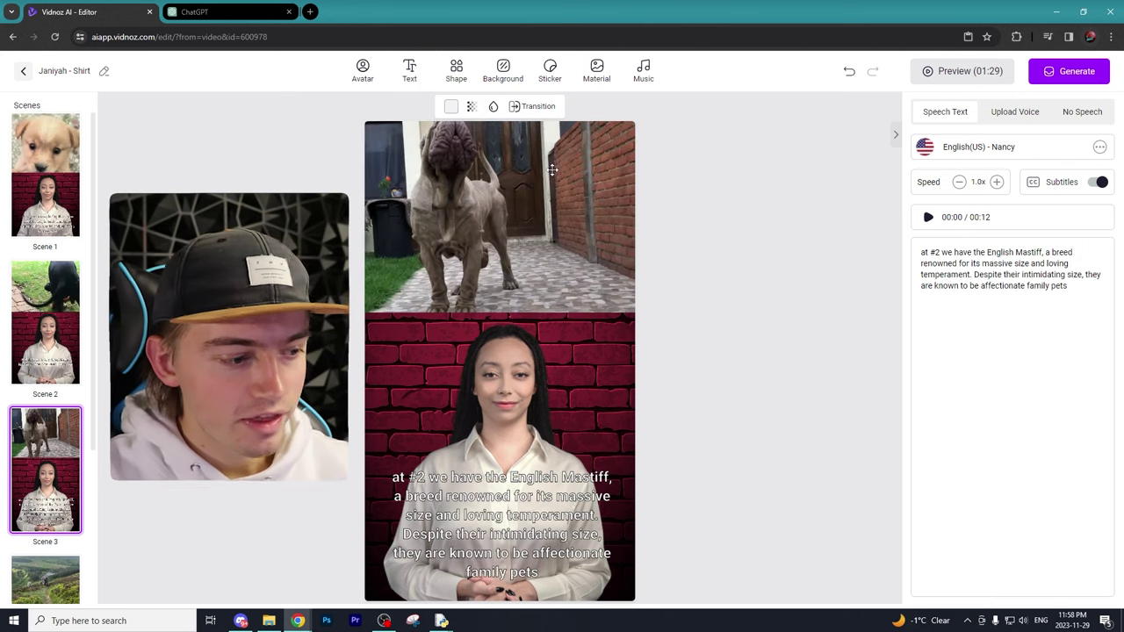
# - Confirm the Scene 3 mastiff and Scene 4 hiking clips both stay at volume 100
pyautogui.click(544, 171)
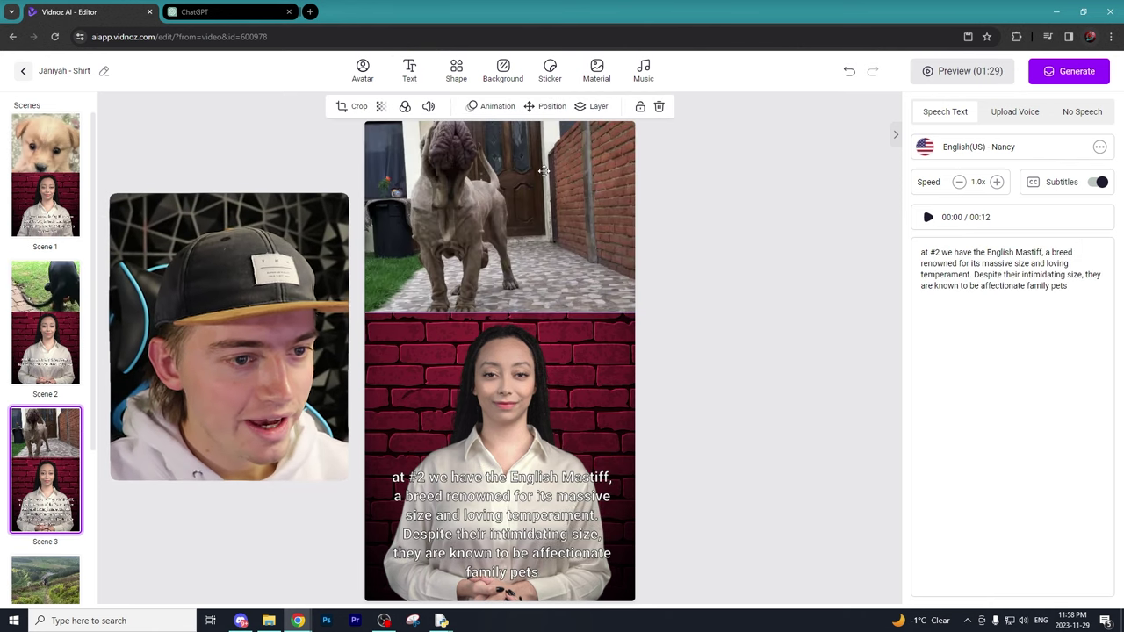
pyautogui.click(430, 107)
pyautogui.click(45, 579)
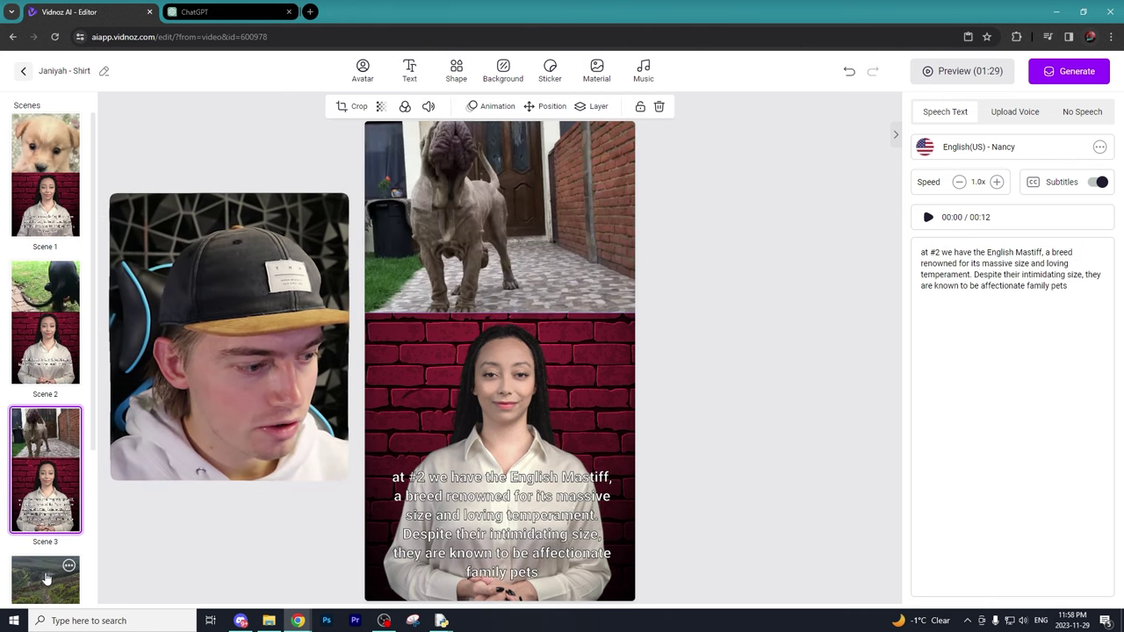
pyautogui.click(429, 106)
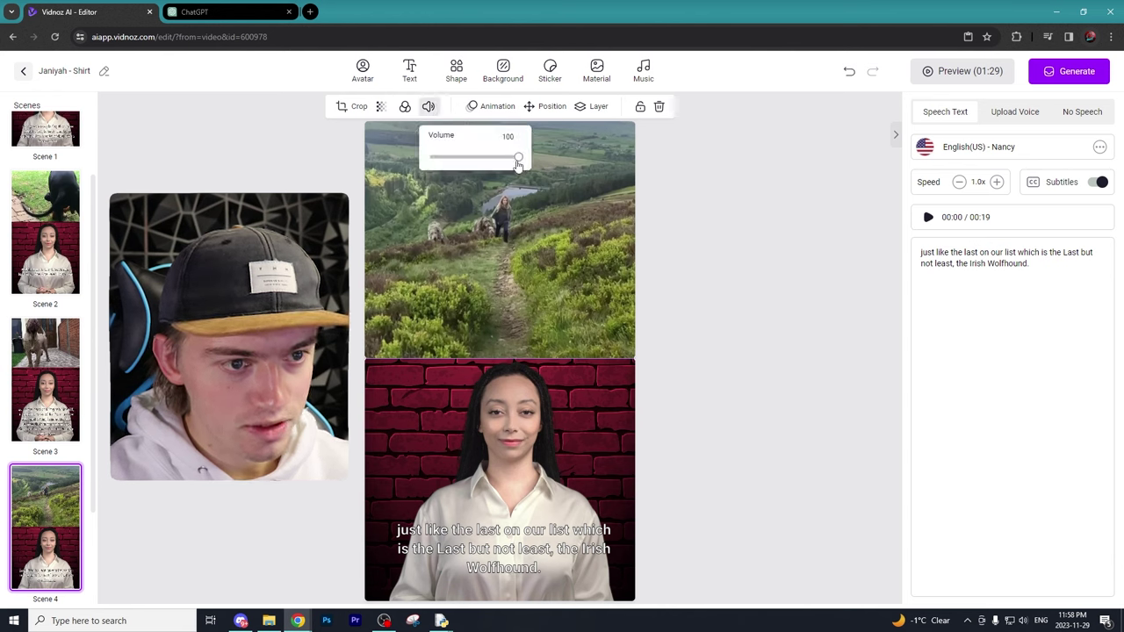
pyautogui.click(525, 455)
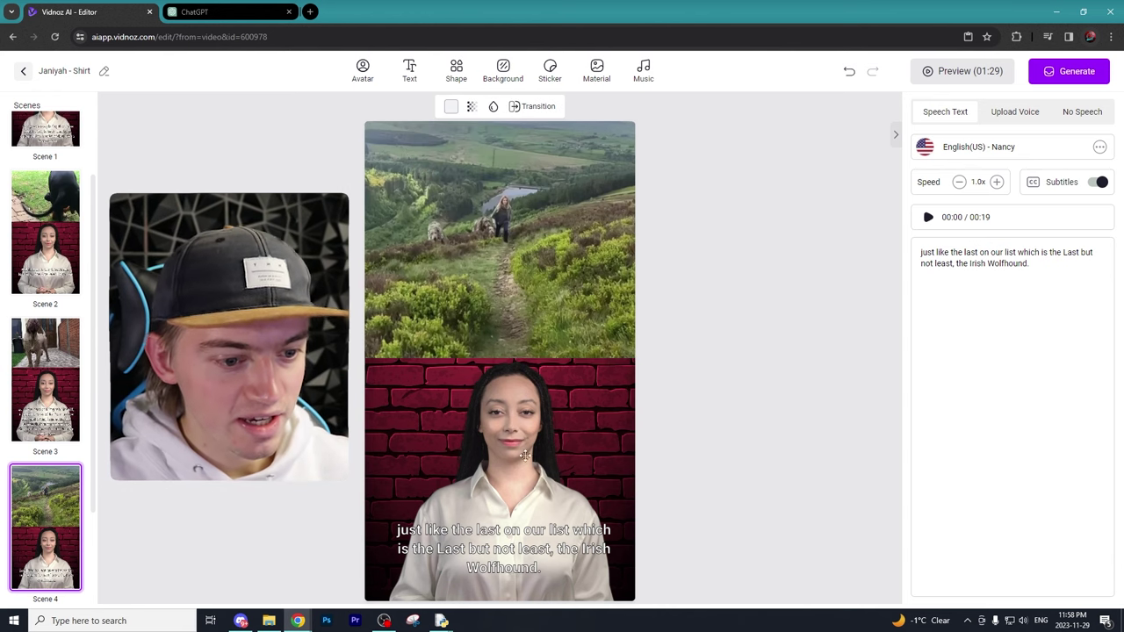
# - Generate the video and let it render into My Creations as a 01:30 clip
pyautogui.click(1058, 71)
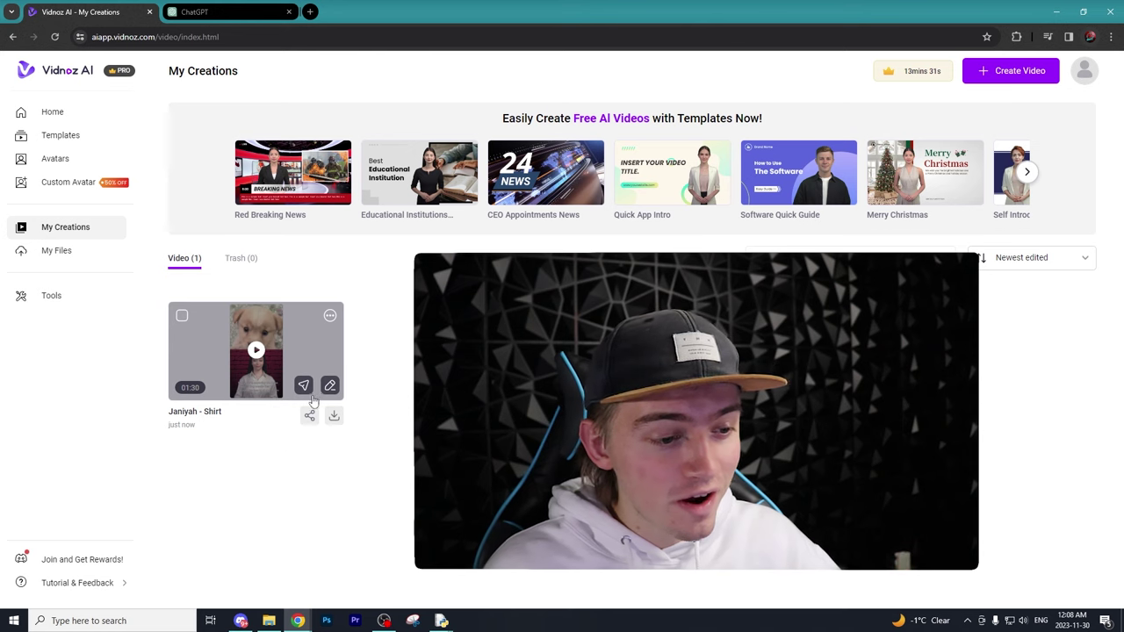
pyautogui.click(335, 415)
pyautogui.click(343, 418)
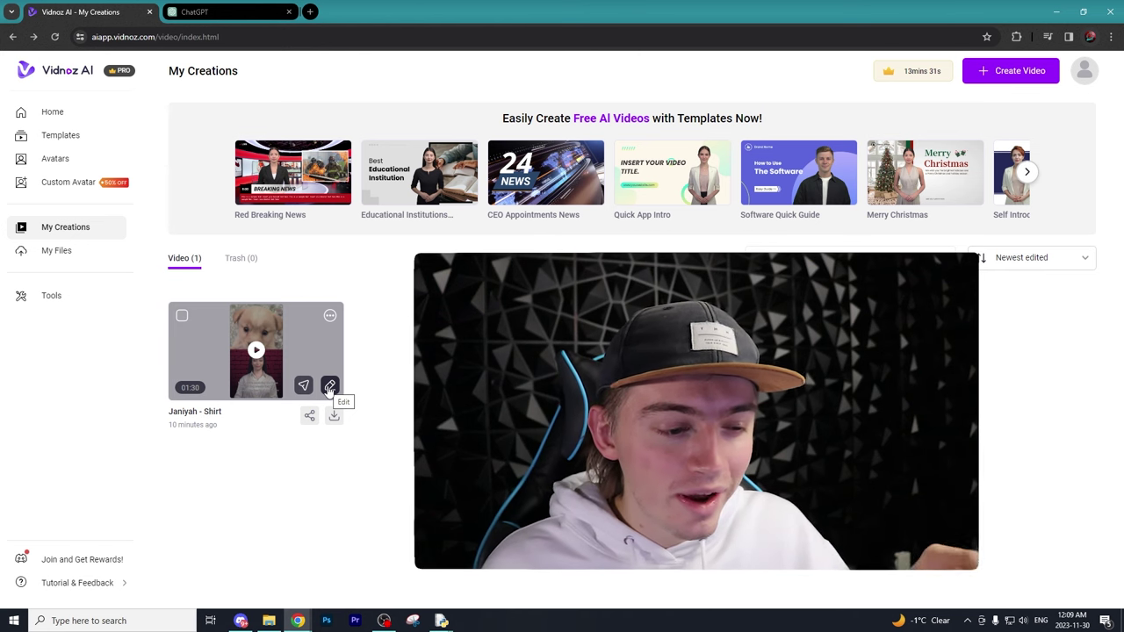
# - Reopen the 'Janiyah - Shirt' project in the editor and browse Scenes 3, 4 and 1
pyautogui.click(330, 387)
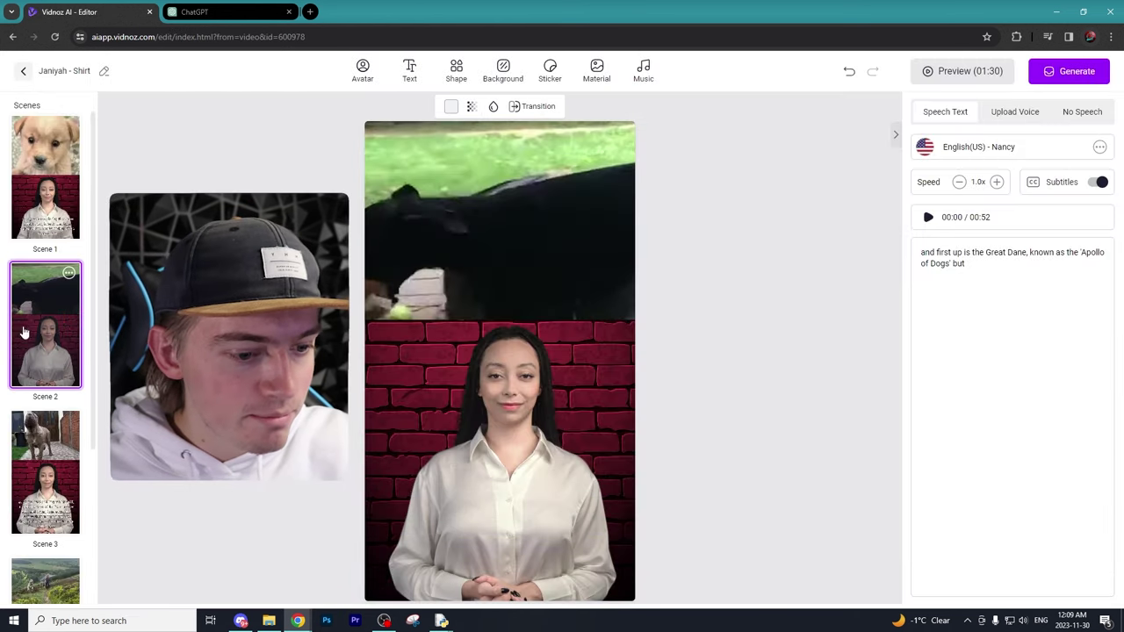
pyautogui.click(29, 472)
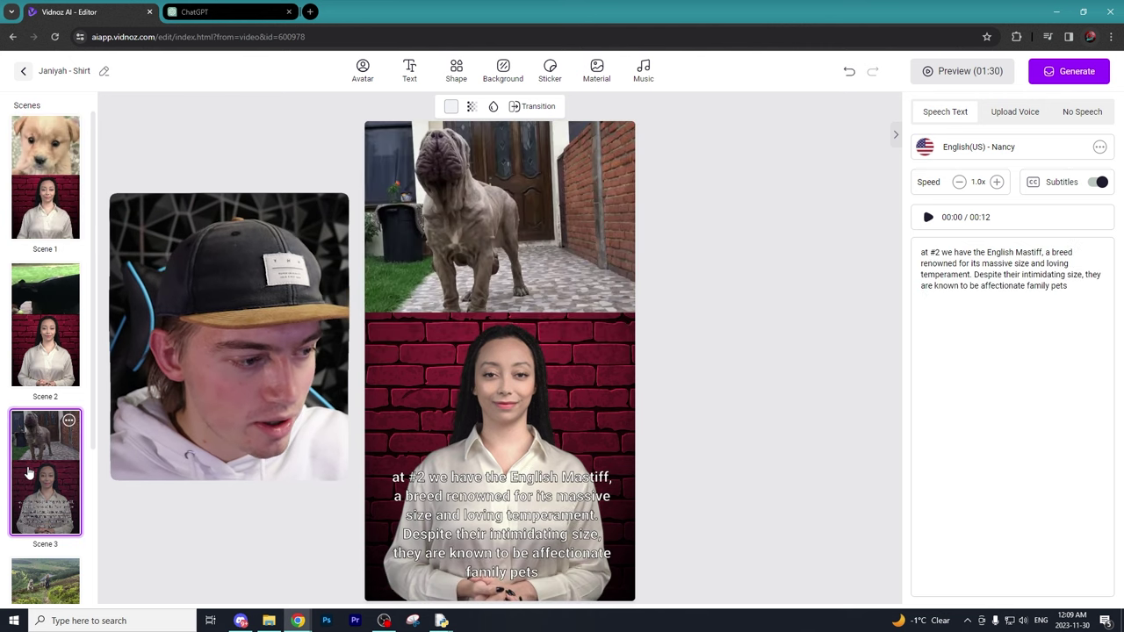
pyautogui.click(44, 579)
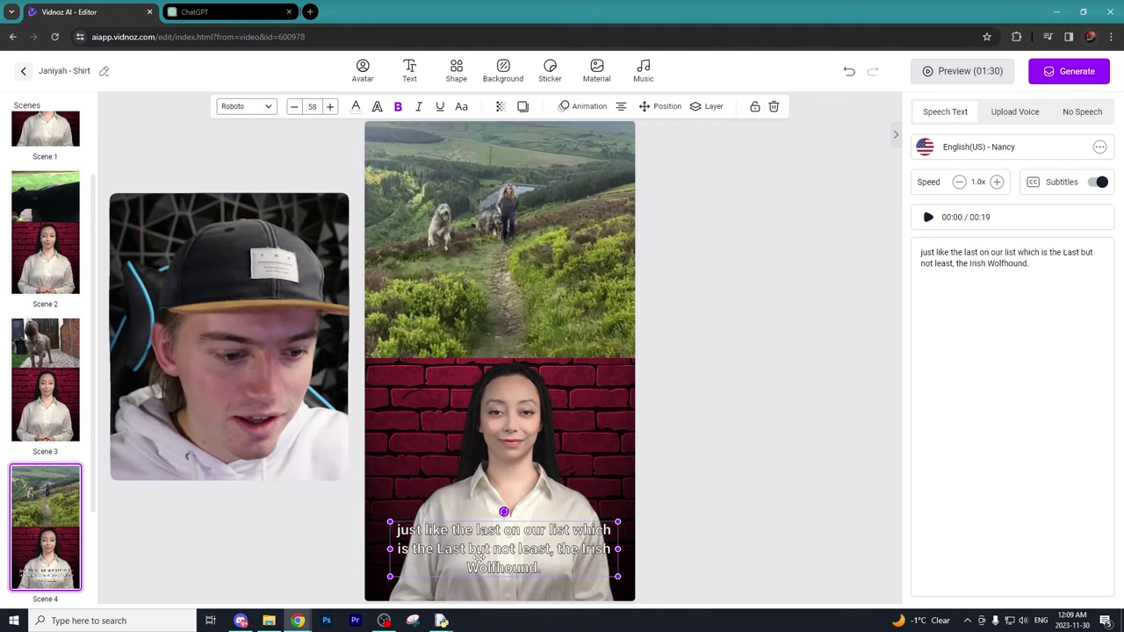
pyautogui.click(45, 176)
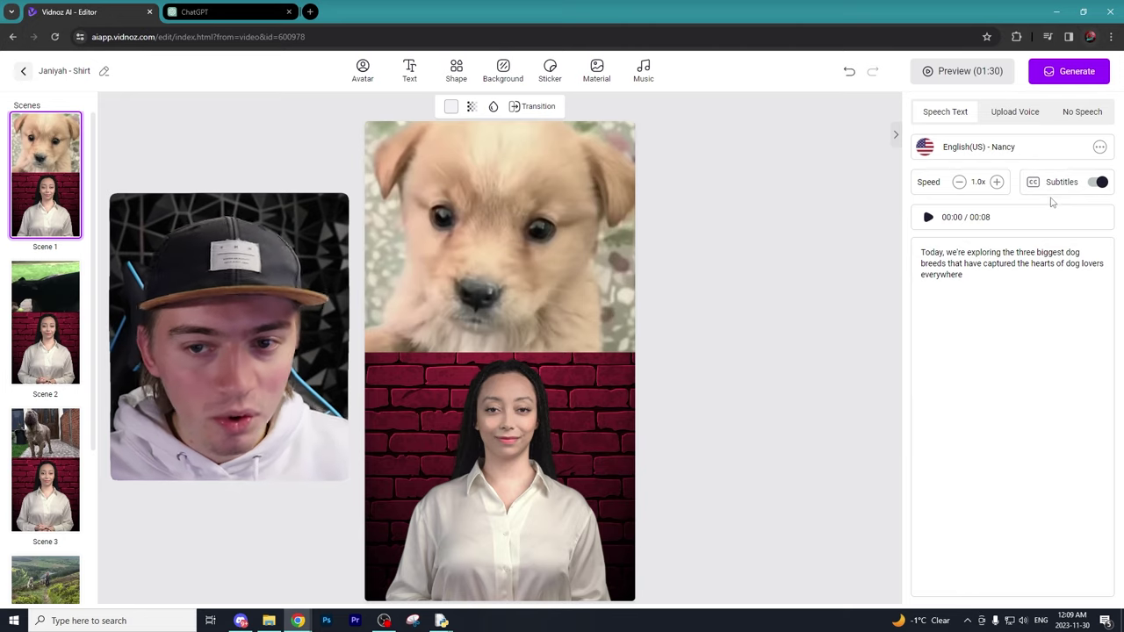